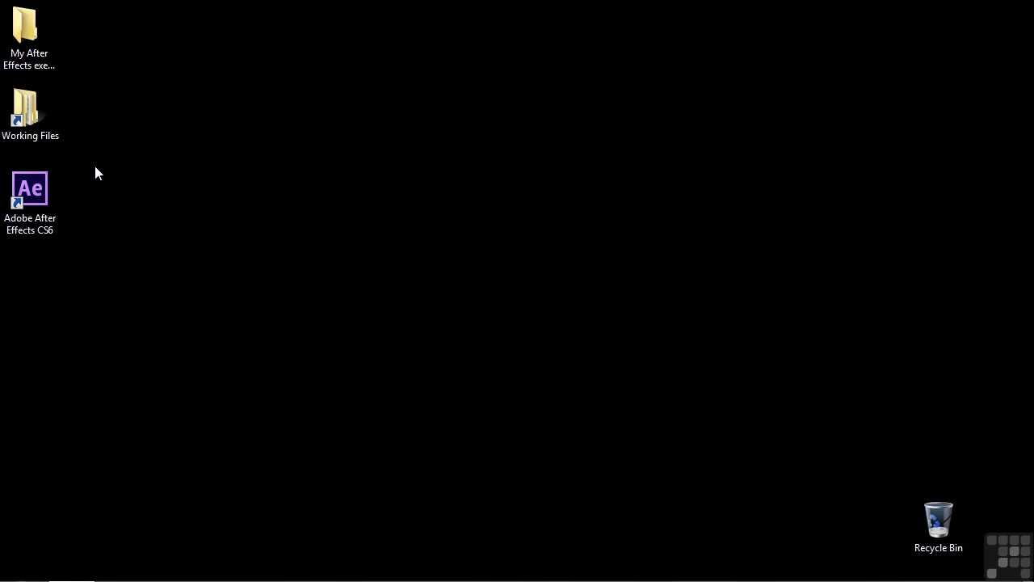
- Open 0304-organizing.aep from Working Files > After Effects projects in Windows Explorer
double_click(30, 118)
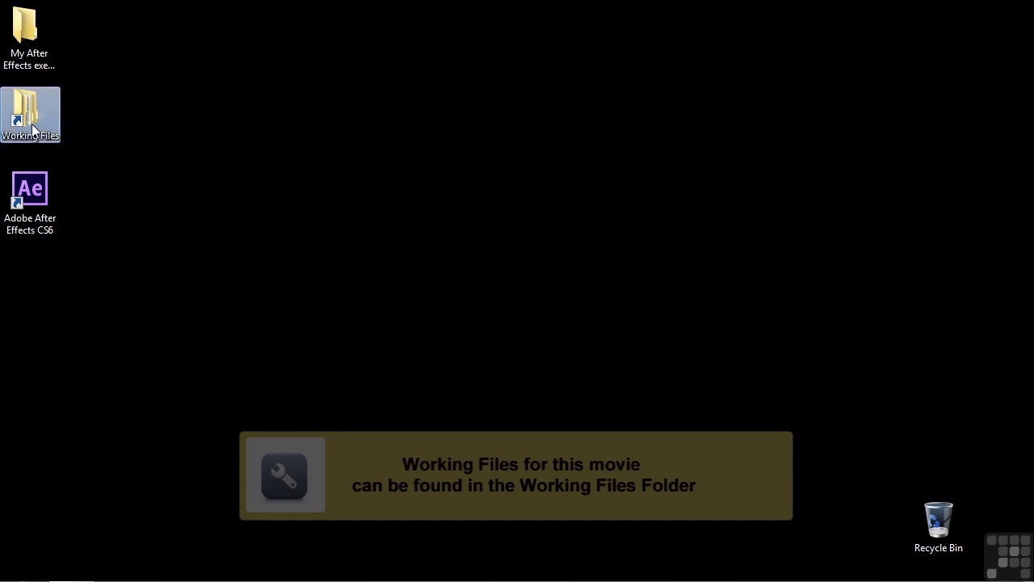
double_click(277, 121)
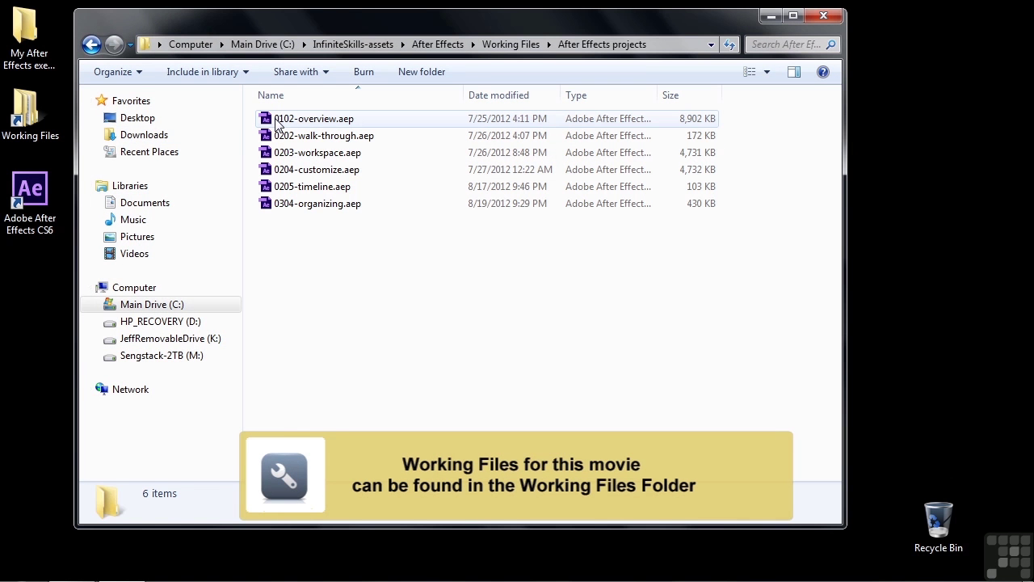
click(276, 207)
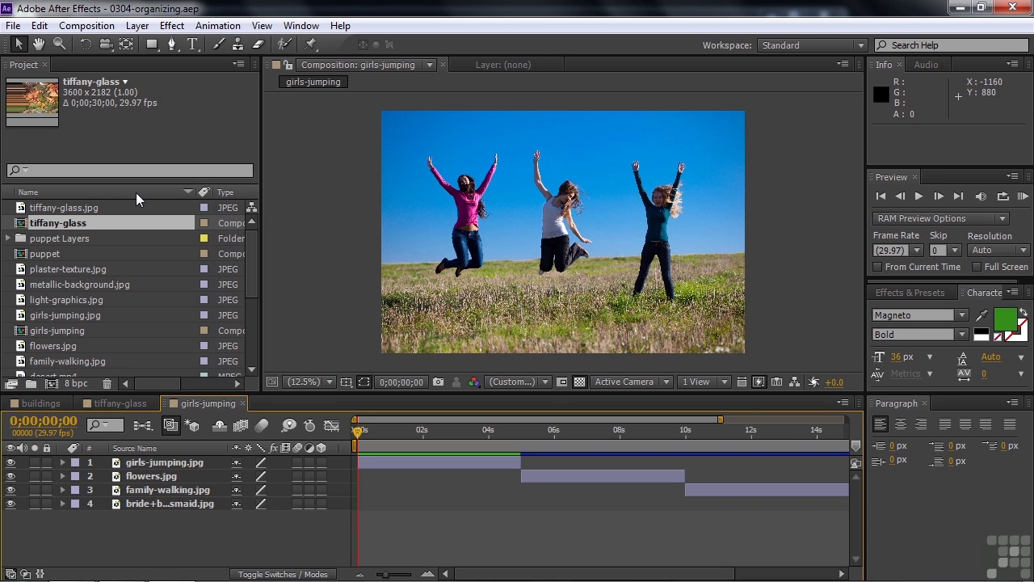
- Sort the Project panel items by Name, then flip the sort to descending order
click(57, 192)
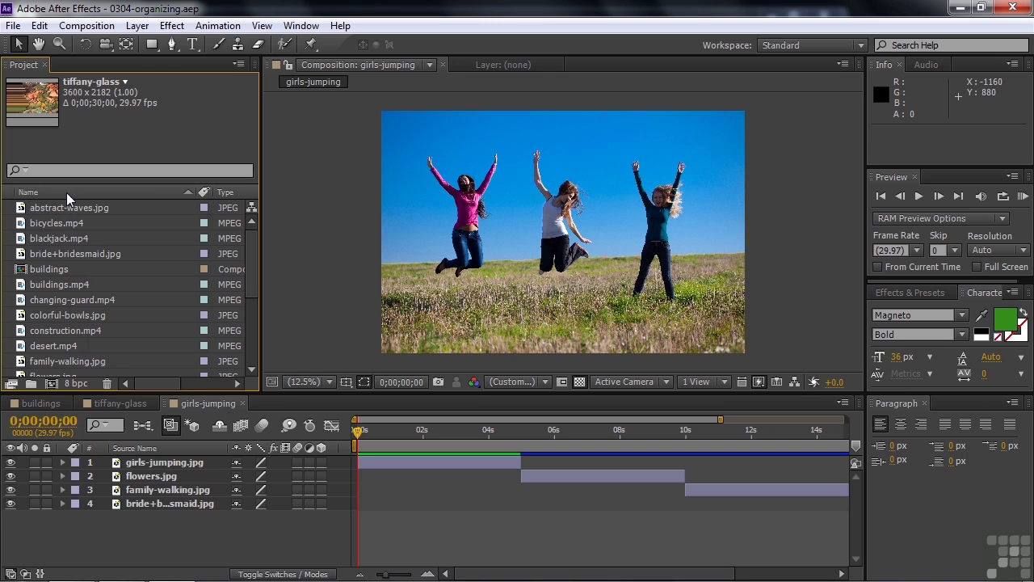
click(43, 192)
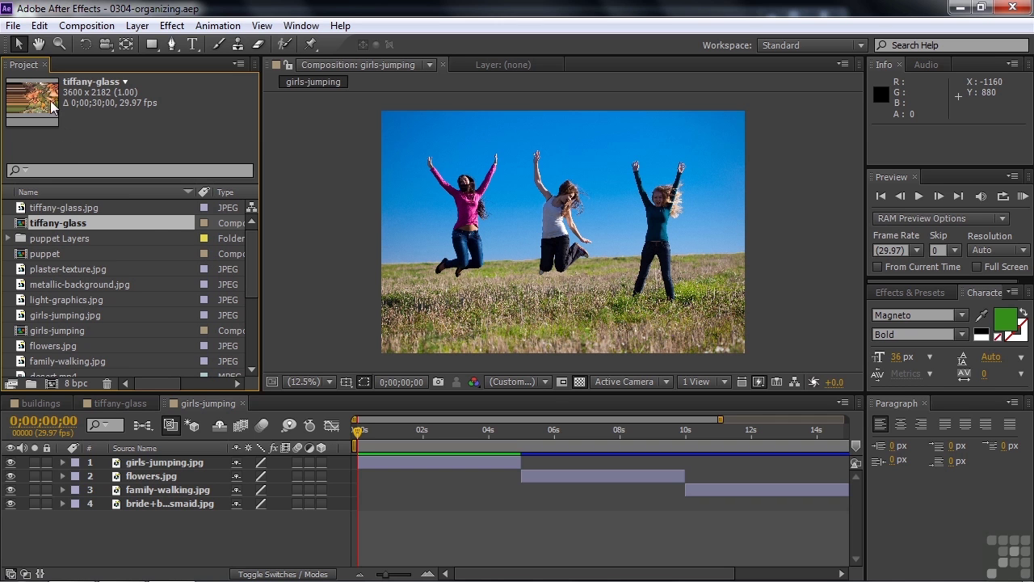
- Show Edit > Preferences > Labels with defaults like Composition Sandstone and Folder Yellow
click(38, 27)
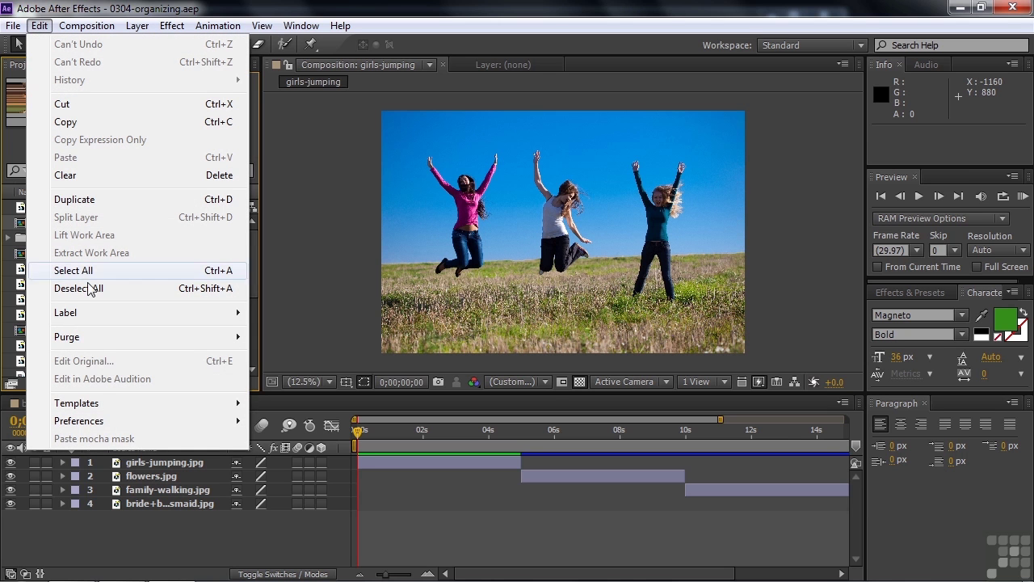
mouse_move(92, 422)
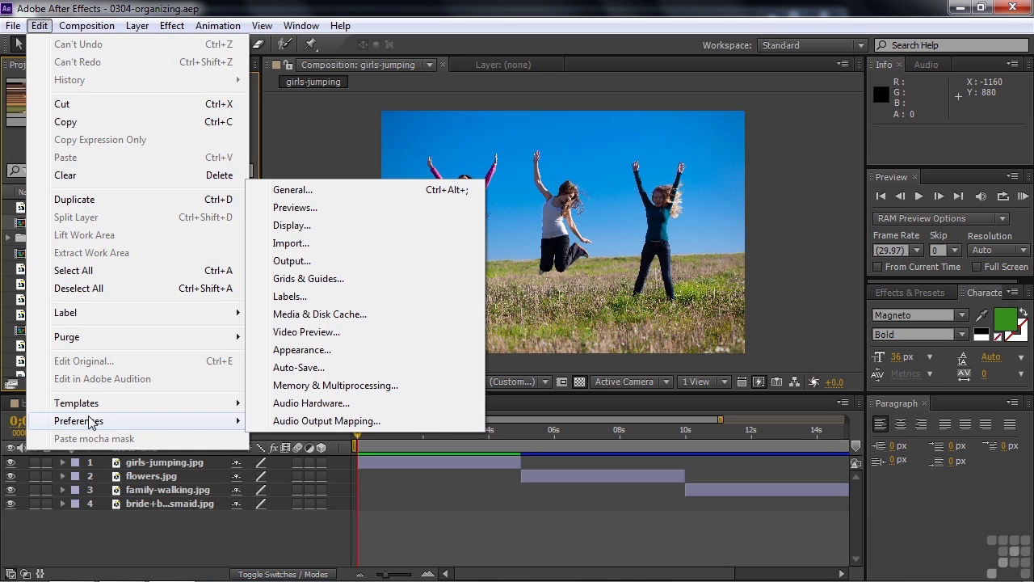
click(287, 297)
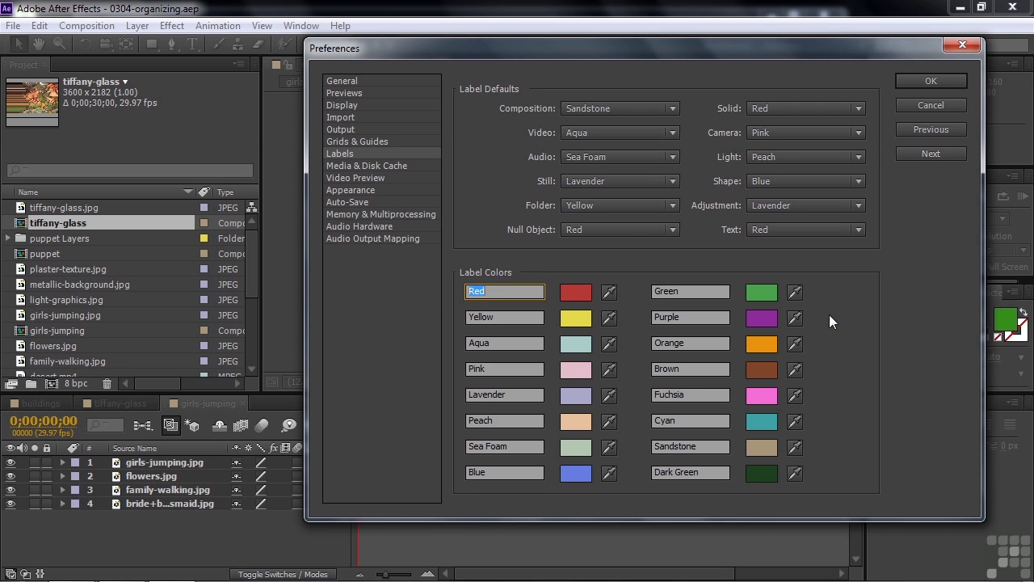
- Close the Labels preferences unchanged and sort Project items by label colour
click(930, 105)
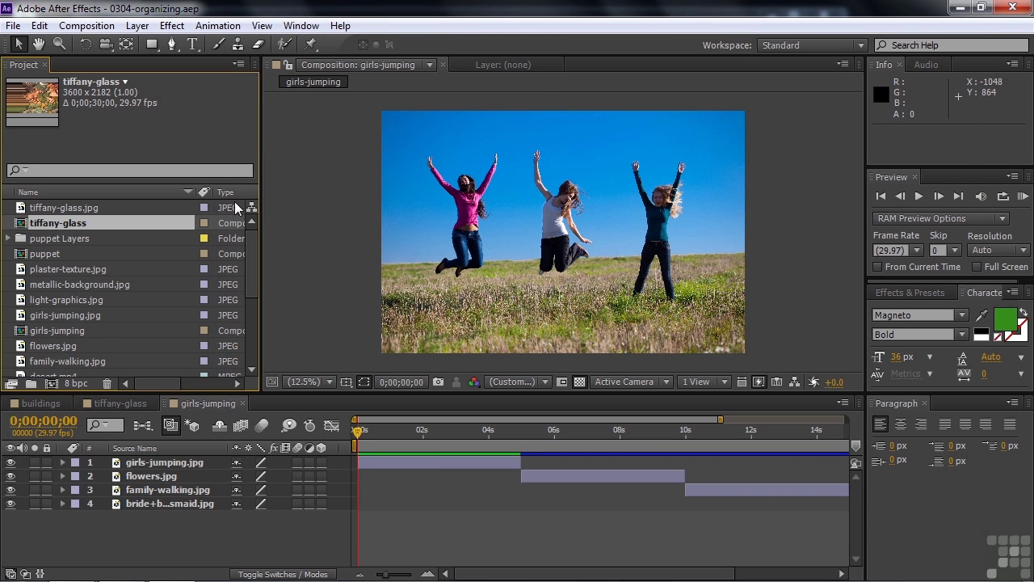
click(204, 192)
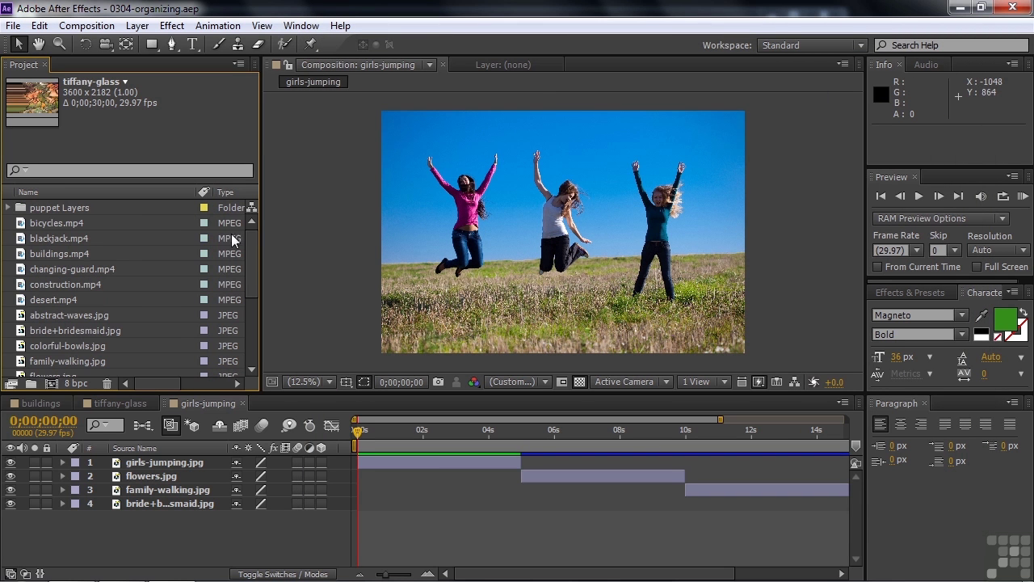
drag(254, 262, 271, 228)
- Sort Project items by Type so folders, compositions, then JPEG footage are grouped
click(228, 191)
drag(252, 235, 260, 266)
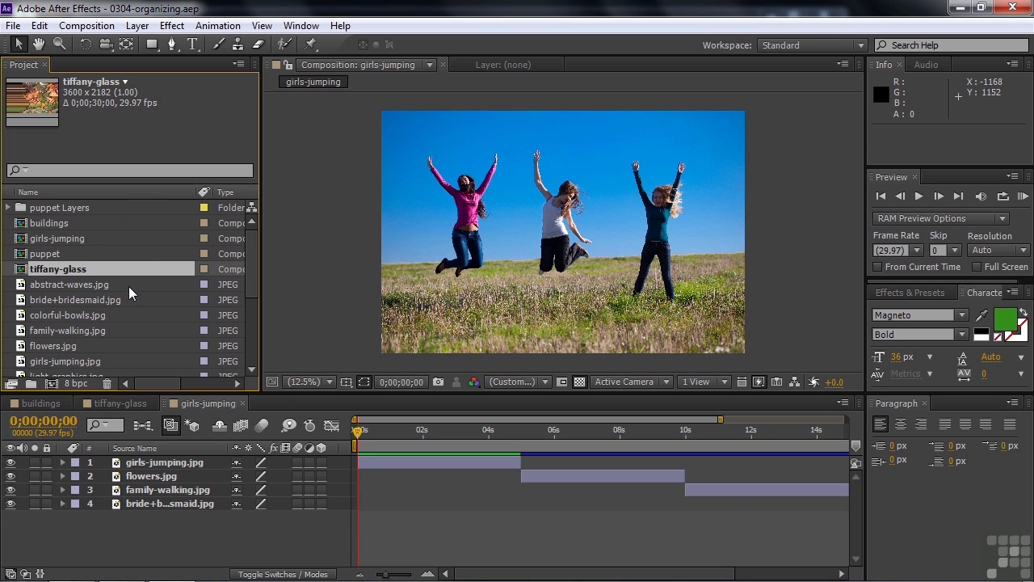
drag(150, 384, 116, 341)
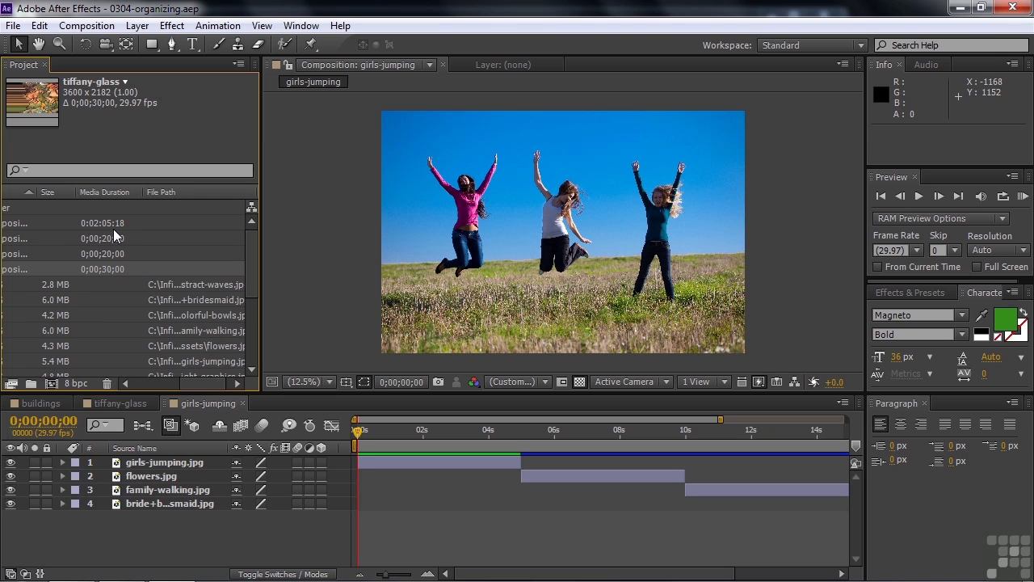
click(200, 384)
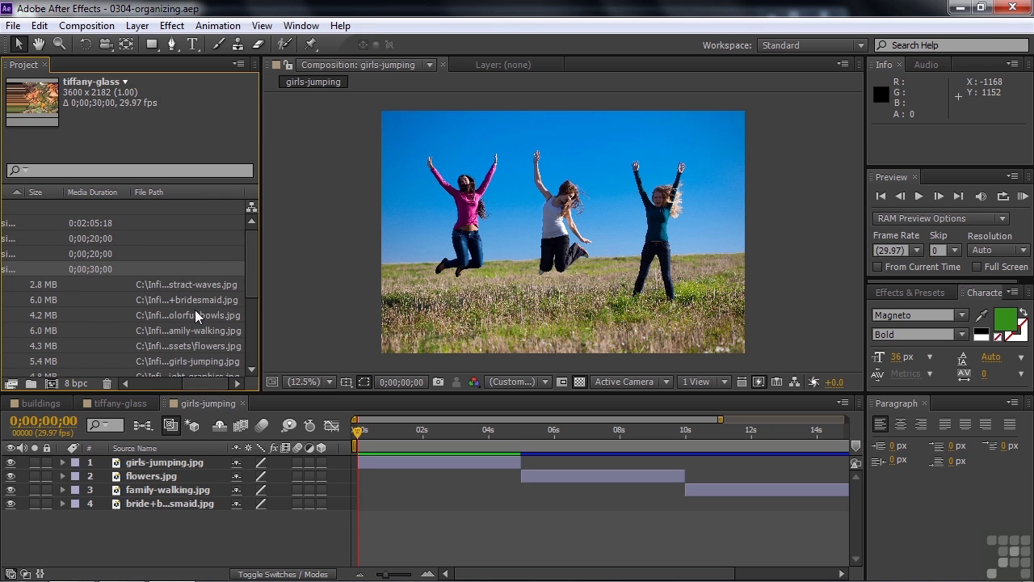
drag(200, 384, 138, 383)
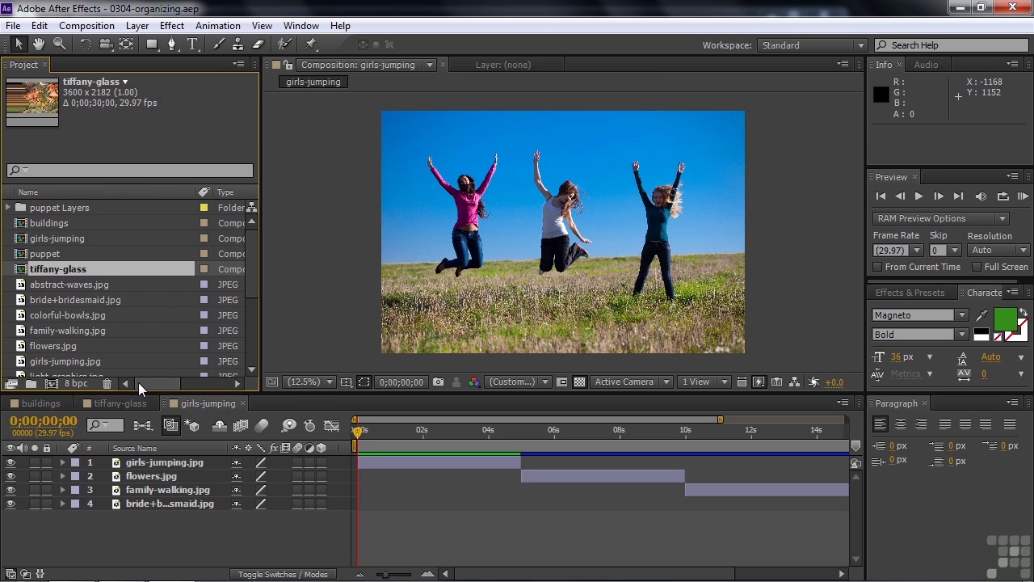
right_click(134, 188)
mouse_move(166, 241)
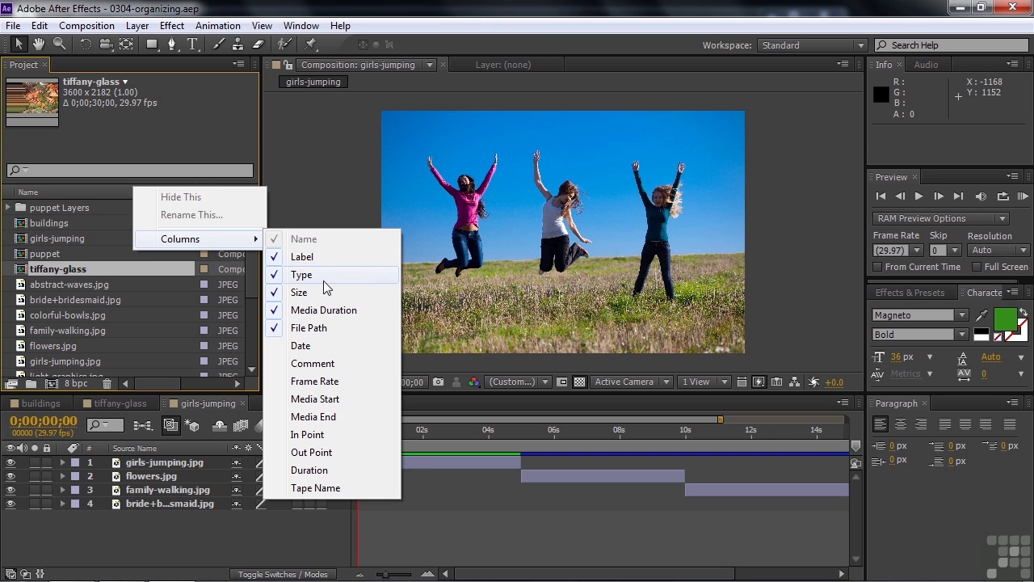
click(223, 145)
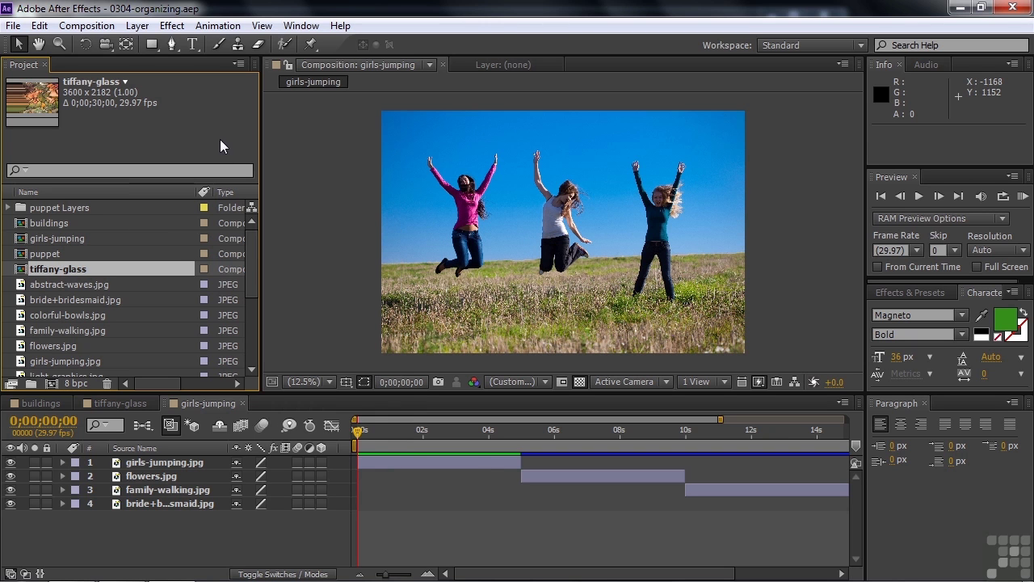
- Create an empty Project panel folder named 'images'
click(29, 385)
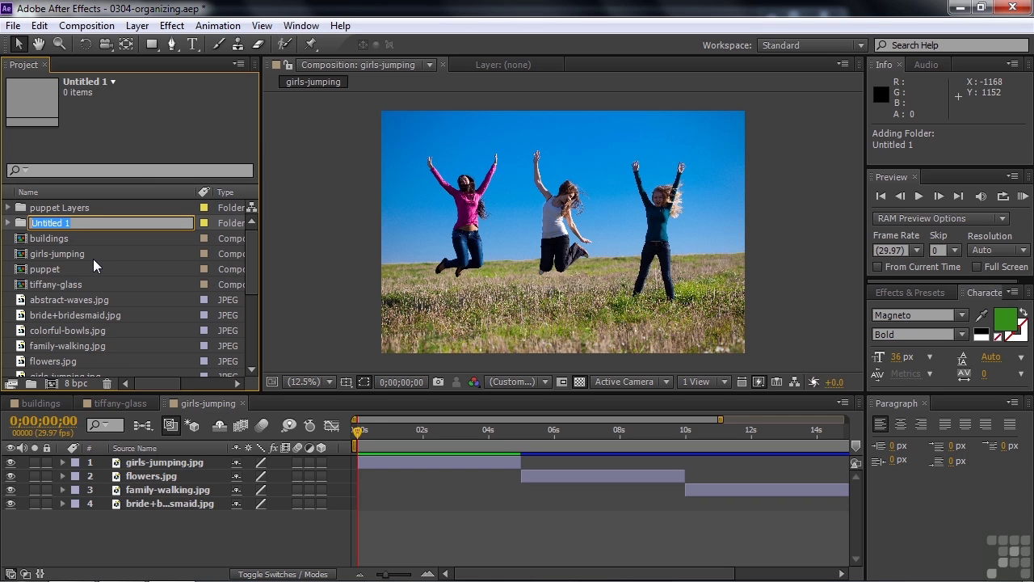
text(images)
key(Return)
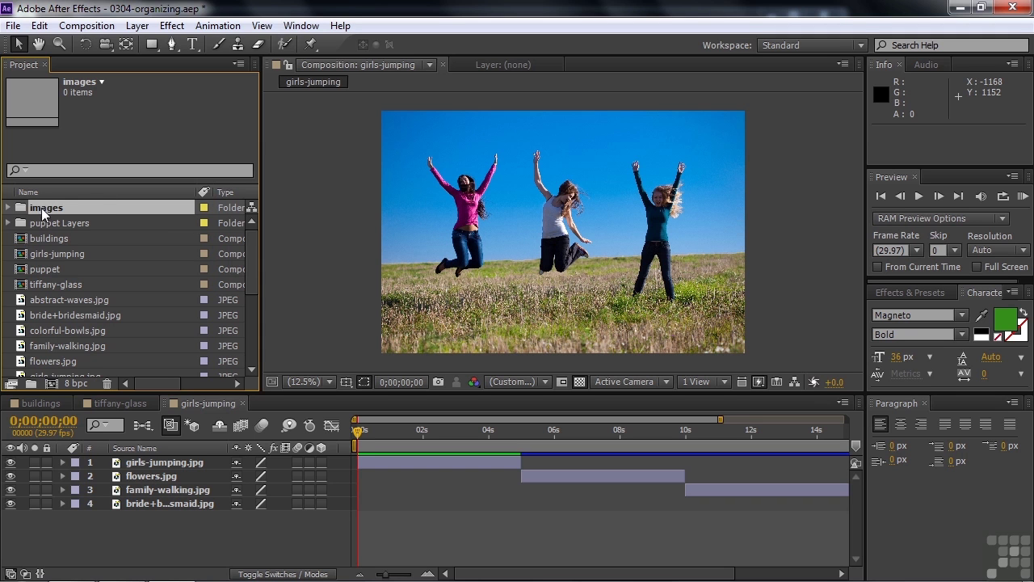
- File bride+bridesmaid, family-walking, flowers and girls-jumping JPEGs inside the images folder
drag(248, 268, 247, 294)
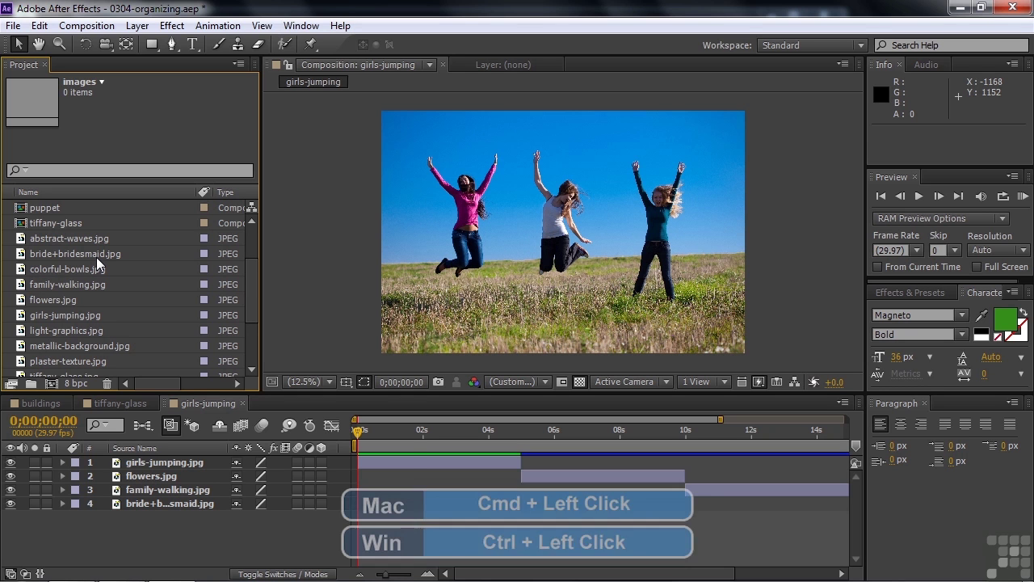
ctrl+click(24, 256)
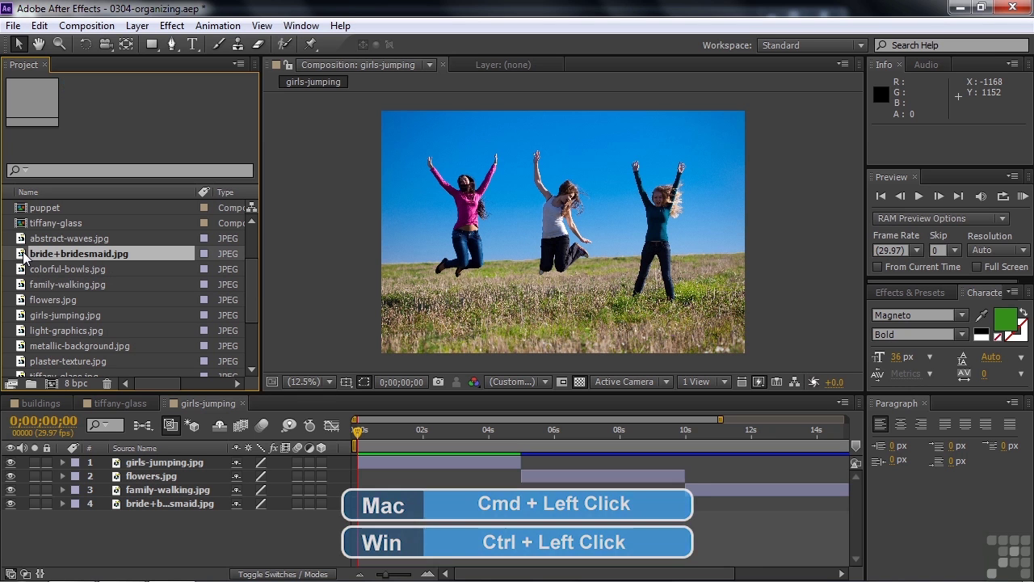
ctrl+click(56, 284)
ctrl+click(53, 301)
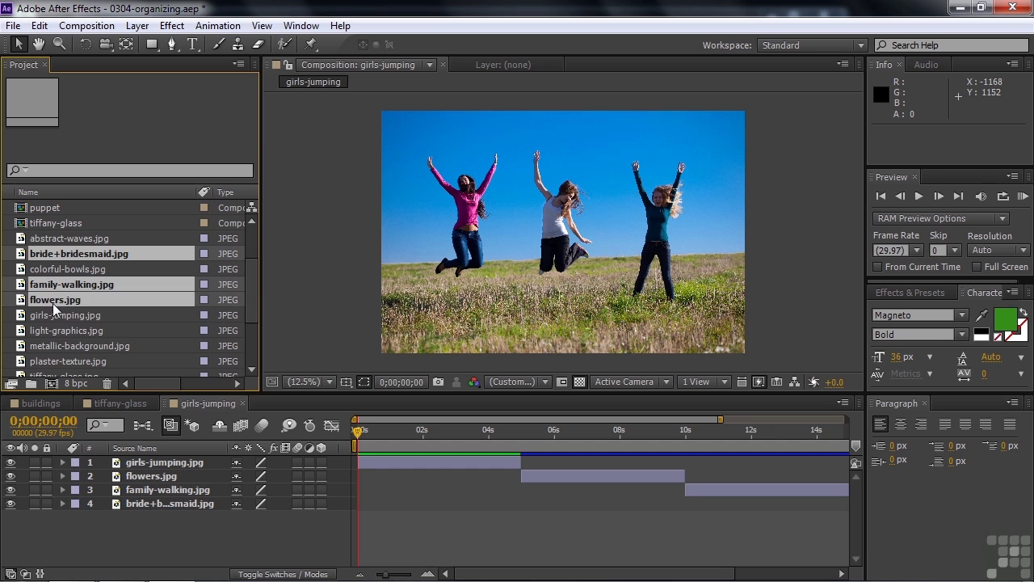
ctrl+click(54, 315)
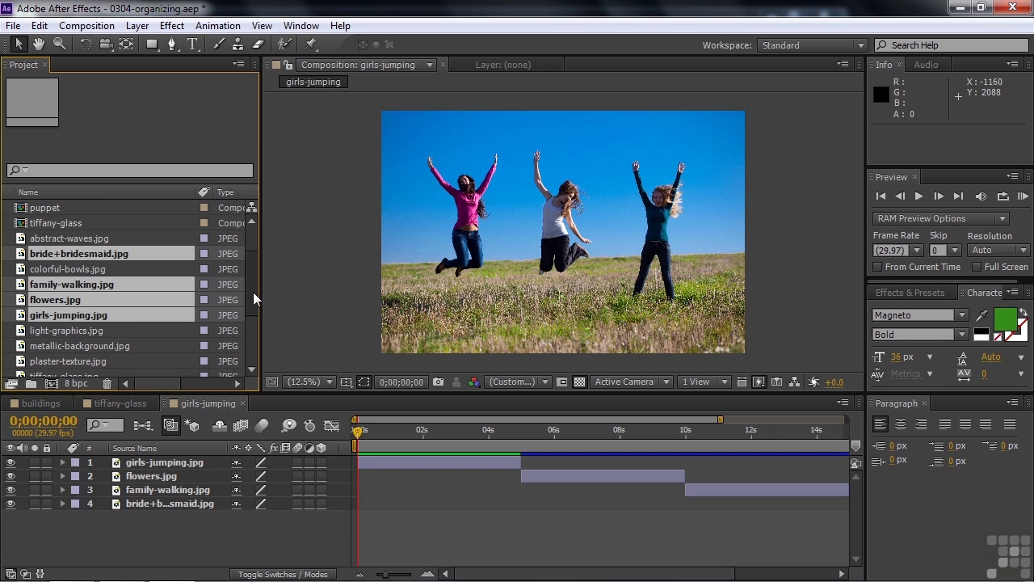
drag(253, 292, 257, 267)
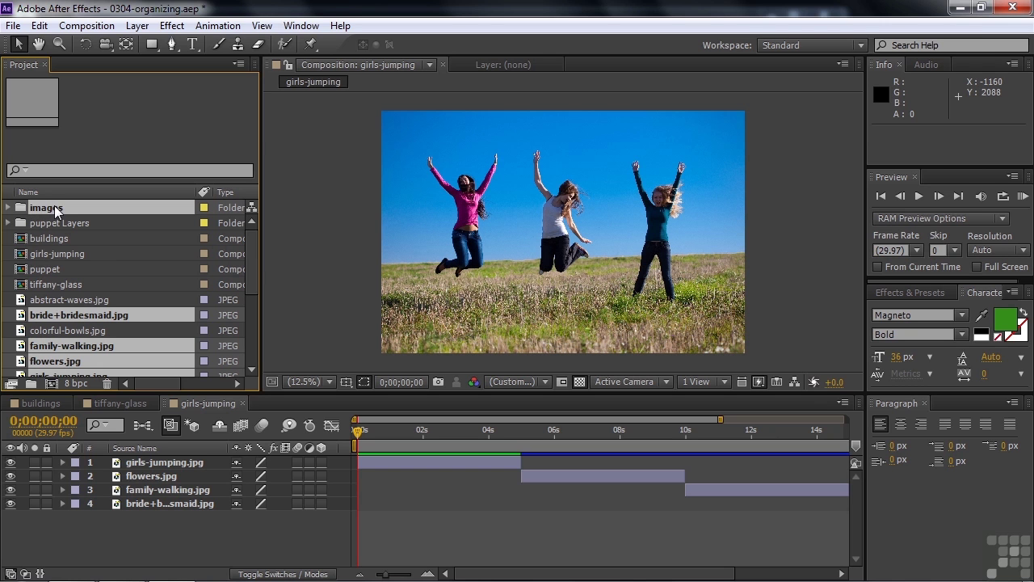
drag(24, 322, 24, 211)
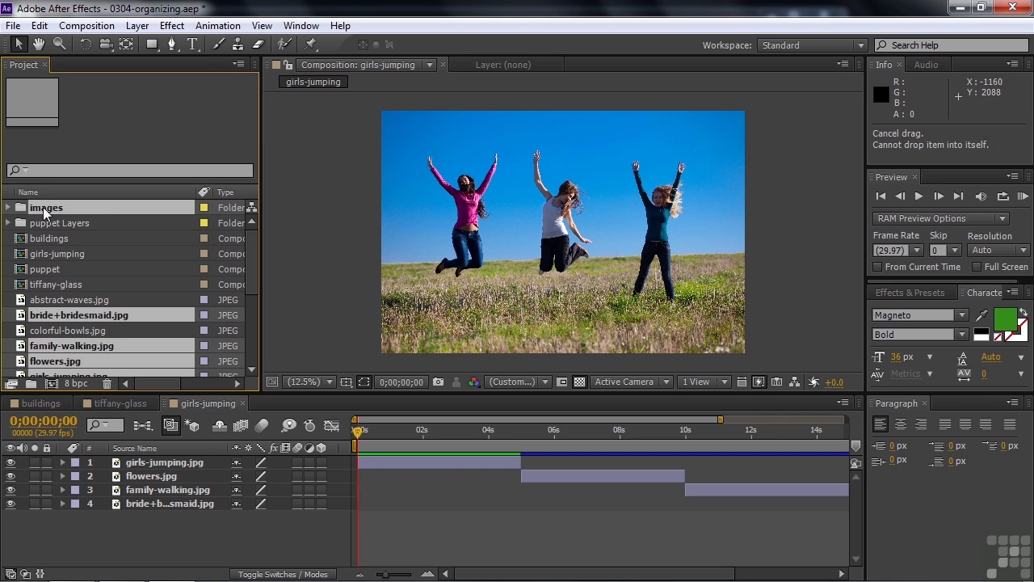
ctrl+click(42, 207)
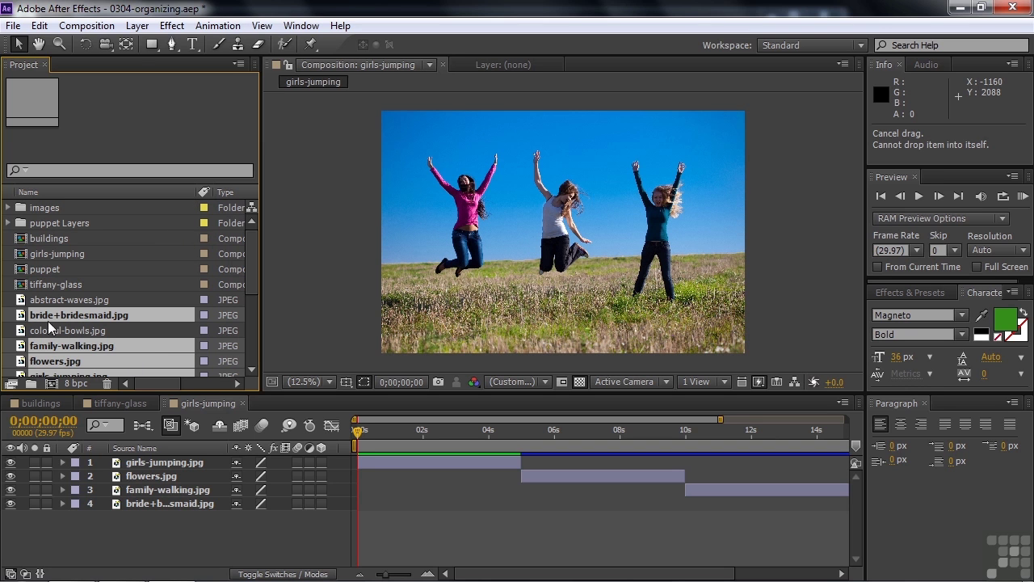
drag(21, 319, 43, 210)
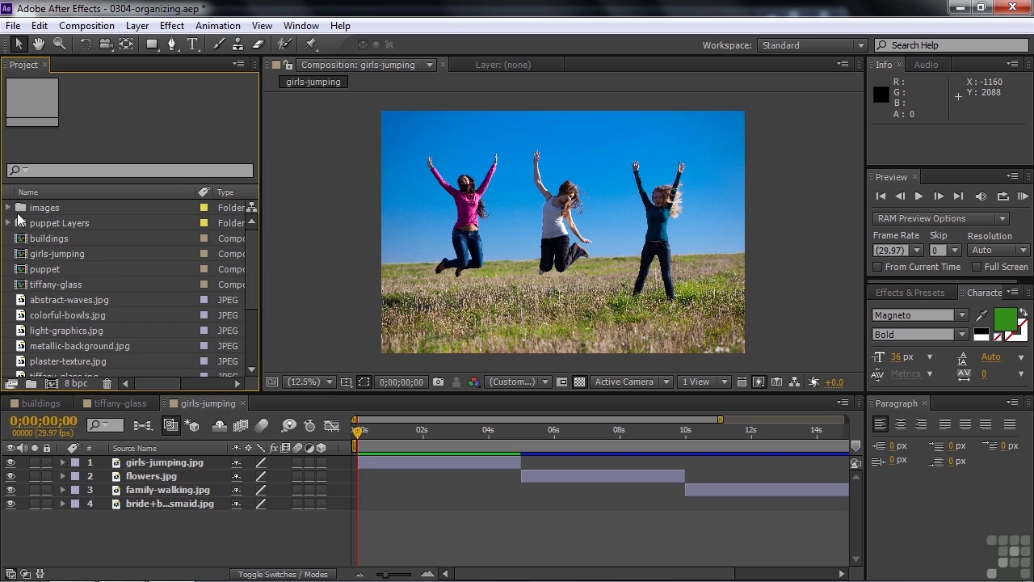
click(8, 209)
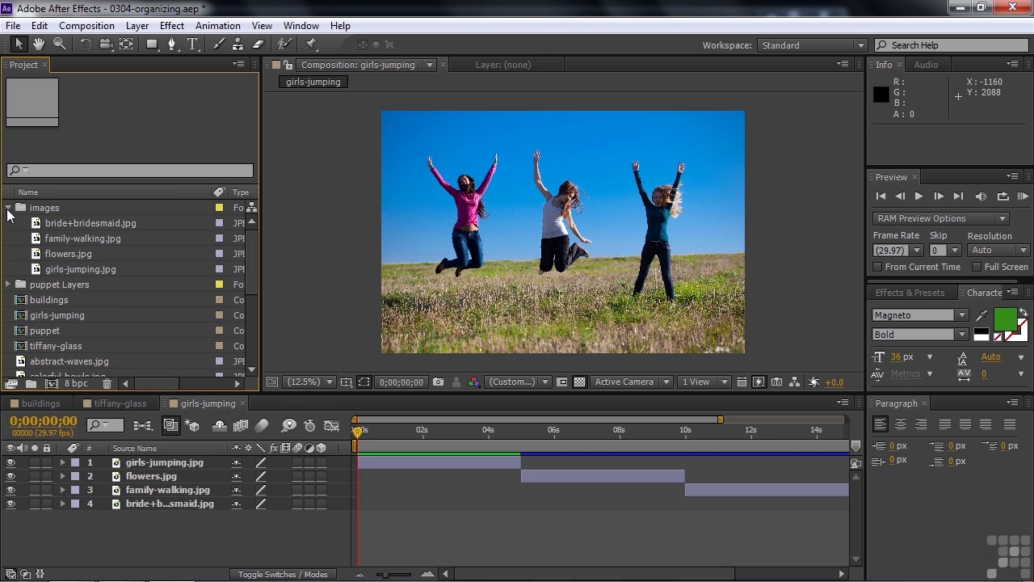
click(8, 209)
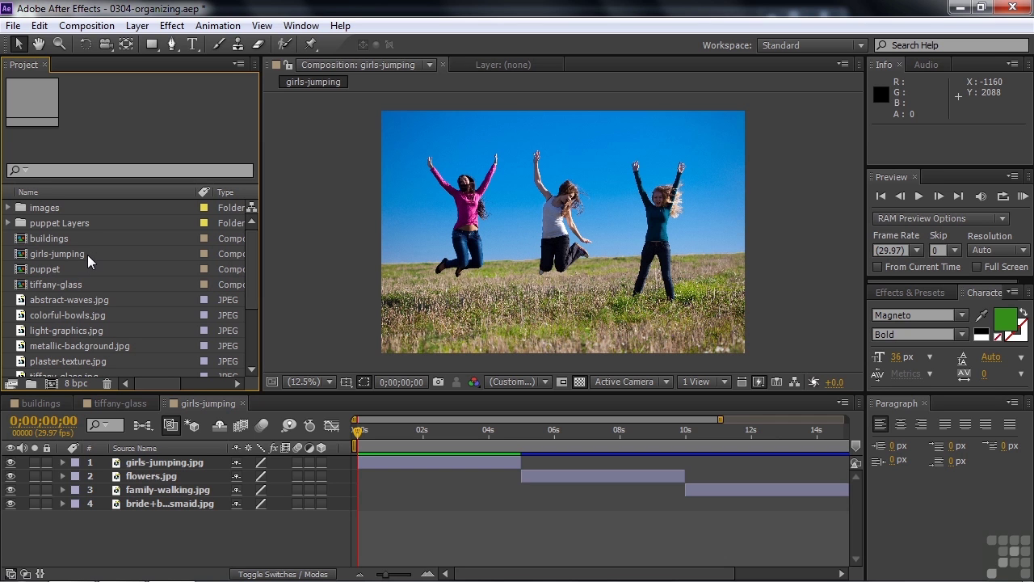
- Rename the girls-jumping composition to 'images comp'
click(42, 253)
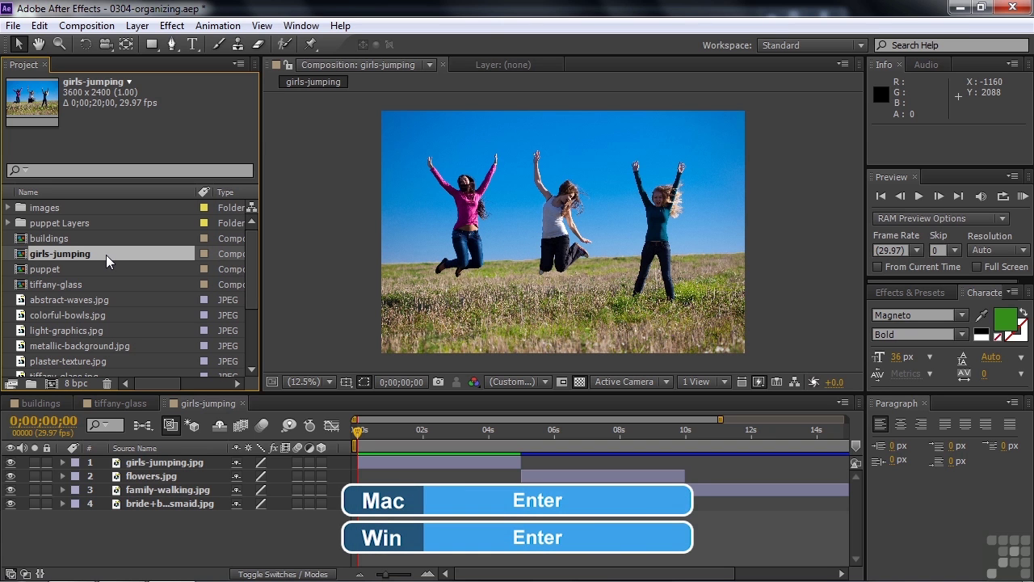
key(Return)
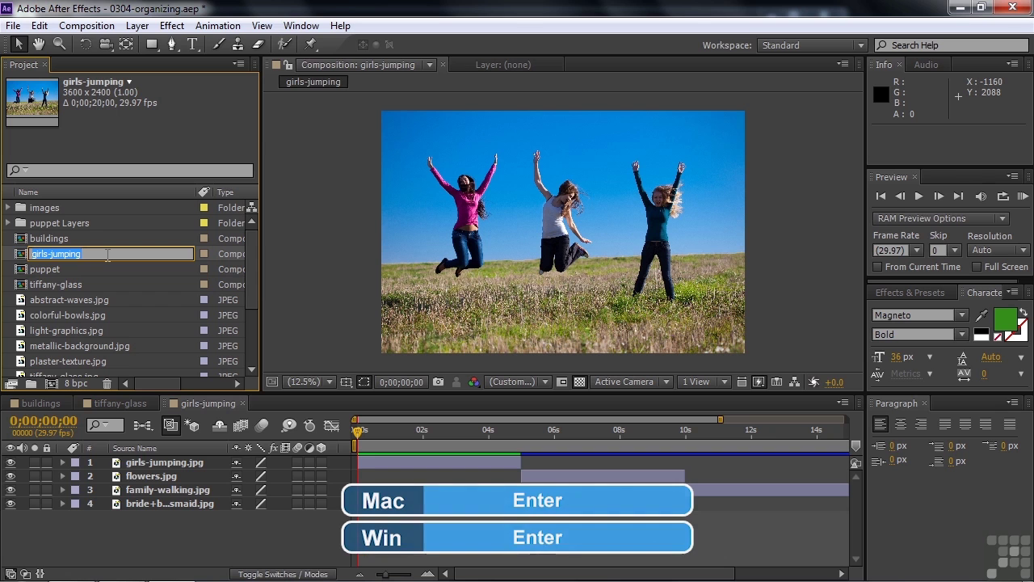
text(image)
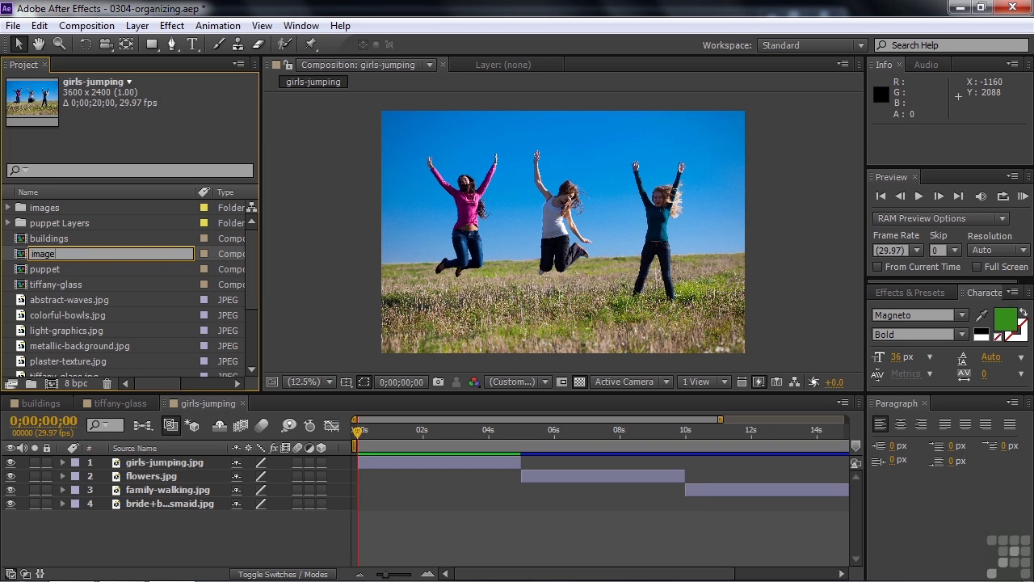
text(s comp)
key(Return)
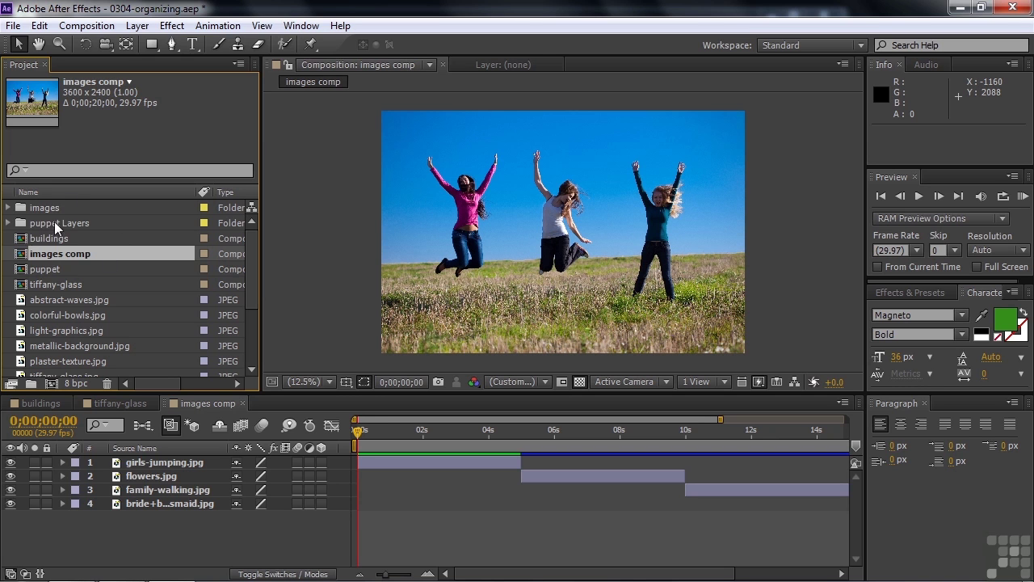
- Move images comp into the images folder and confirm it is there
drag(30, 255, 38, 210)
click(8, 208)
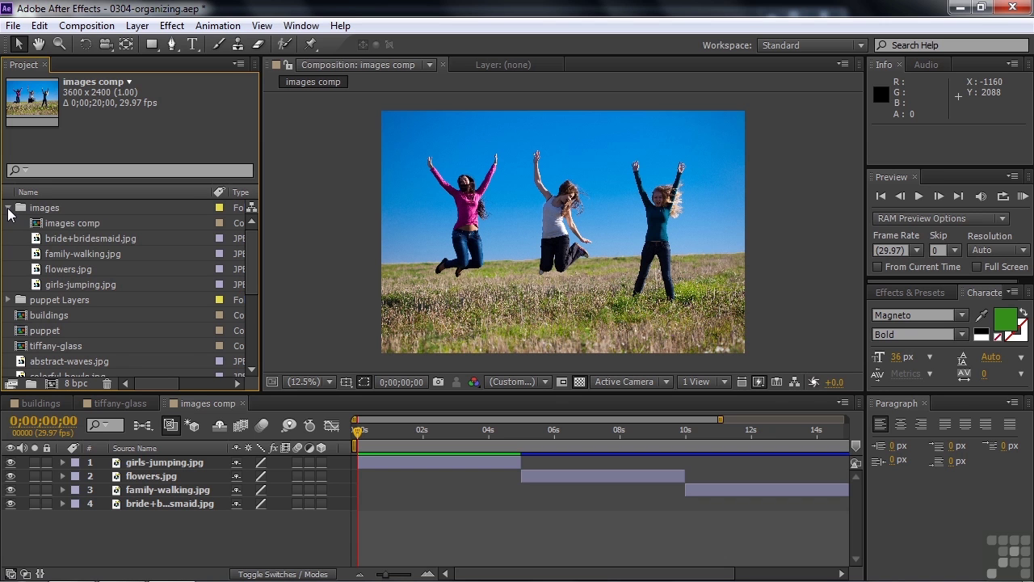
click(8, 208)
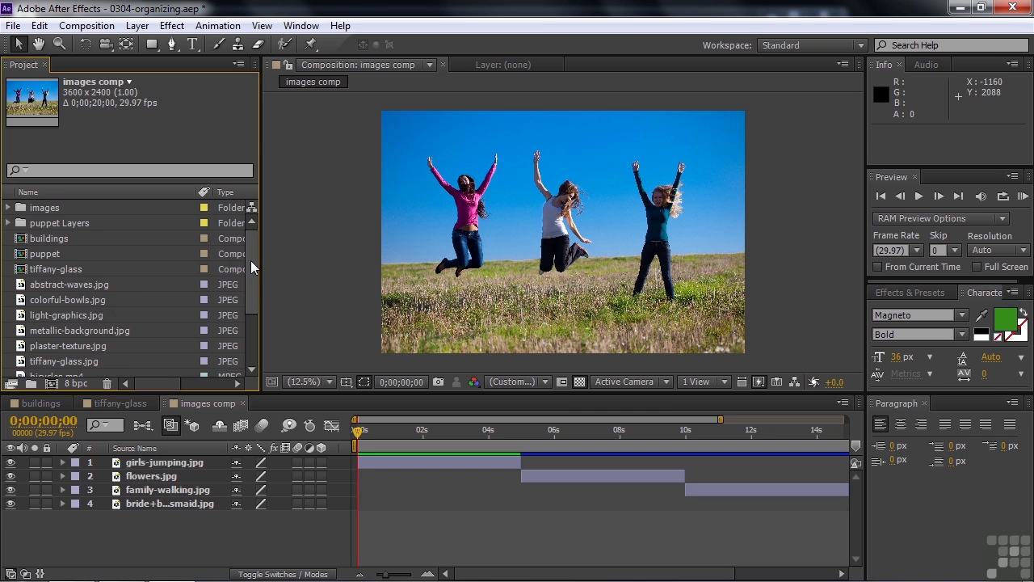
drag(251, 260, 244, 235)
- Append ' comp' to the puppet composition's name and drop it into puppet Layers
click(8, 224)
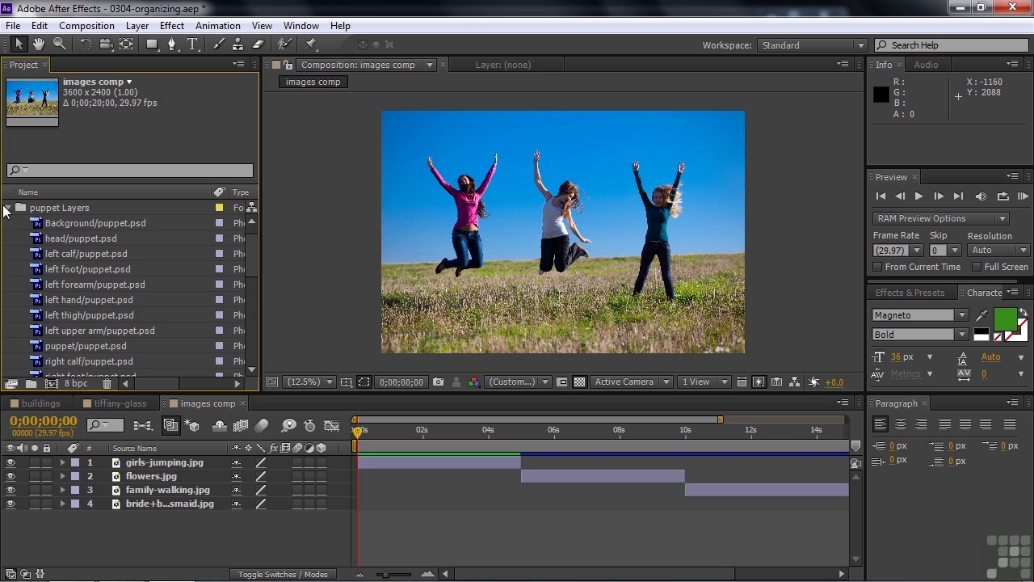
click(8, 209)
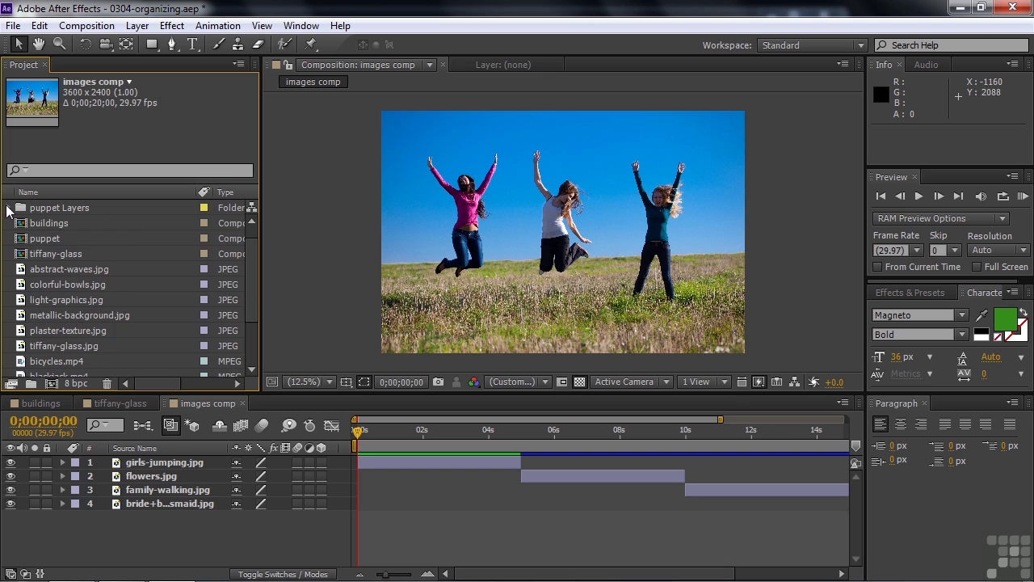
click(47, 236)
key(Return)
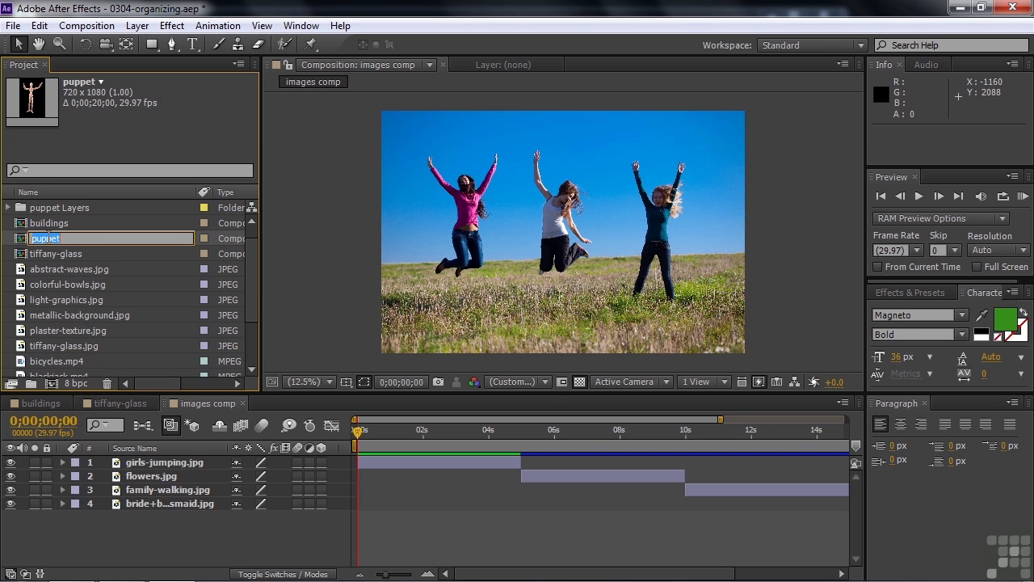
key(End)
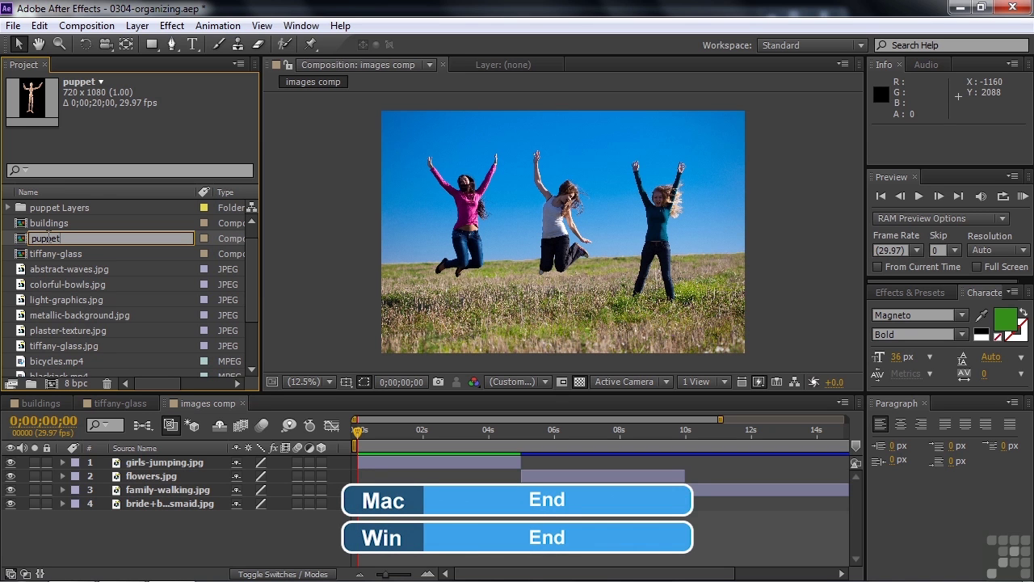
text(comp)
key(Return)
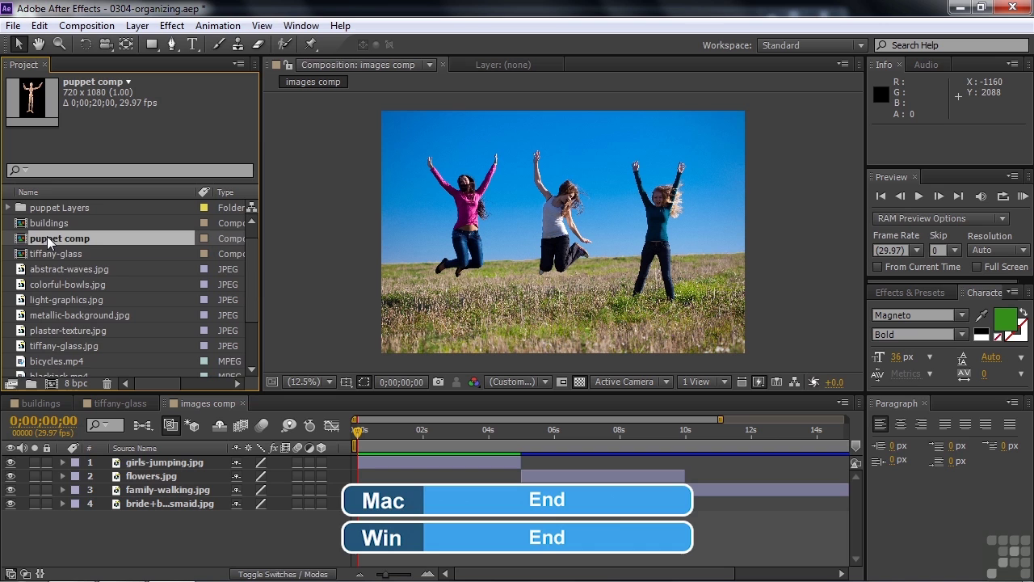
drag(23, 257, 39, 220)
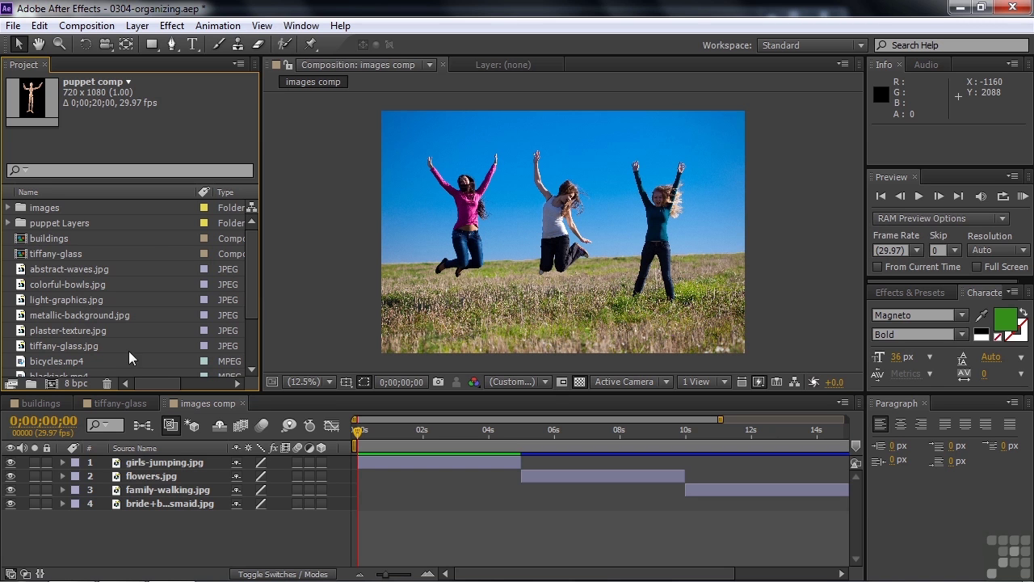
- Add a 3600×2400 dark olive solid, Deep Yellow Solid 1, to images comp
right_click(135, 524)
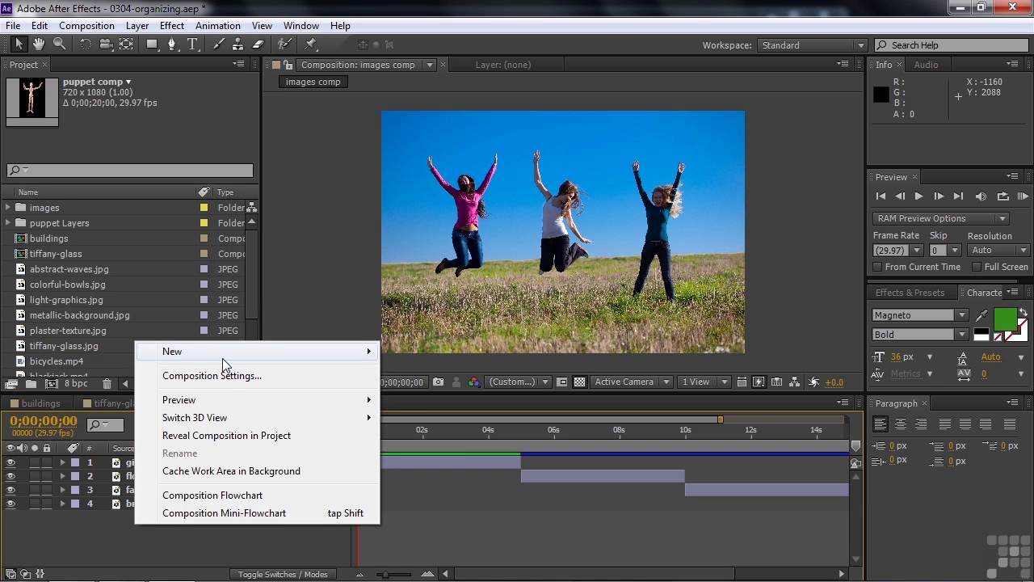
mouse_move(221, 359)
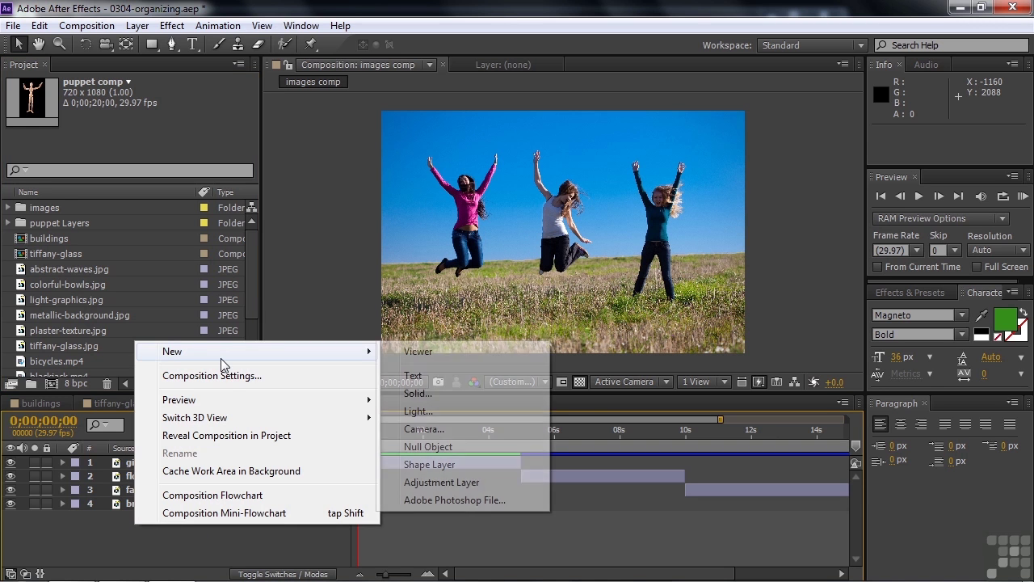
click(442, 393)
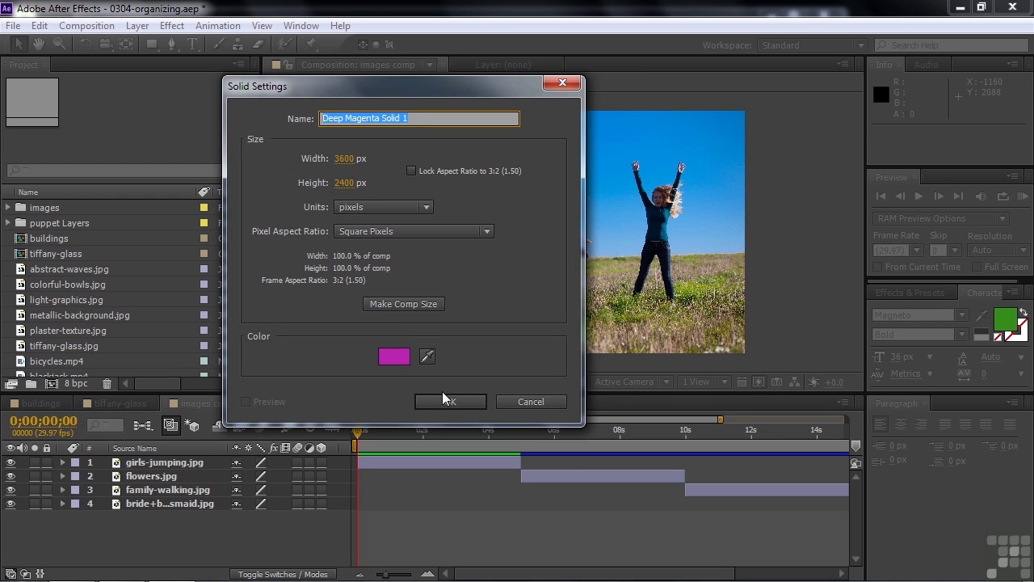
click(401, 354)
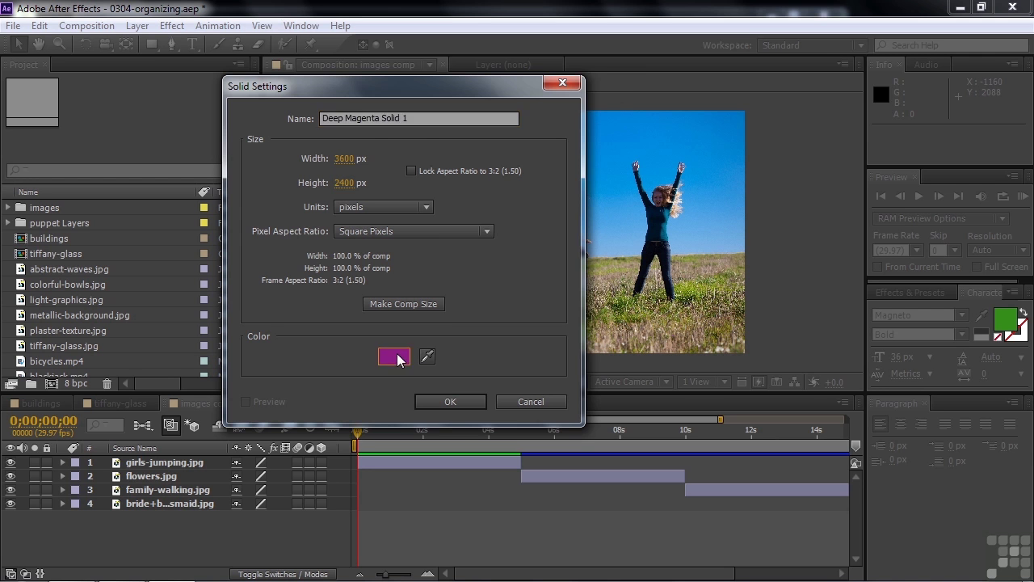
click(447, 317)
click(390, 277)
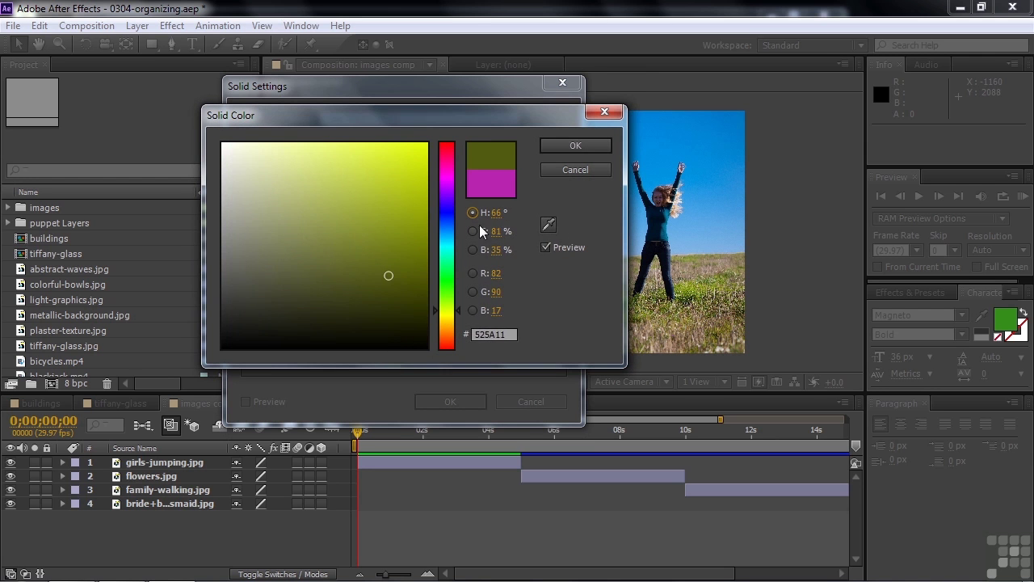
click(564, 148)
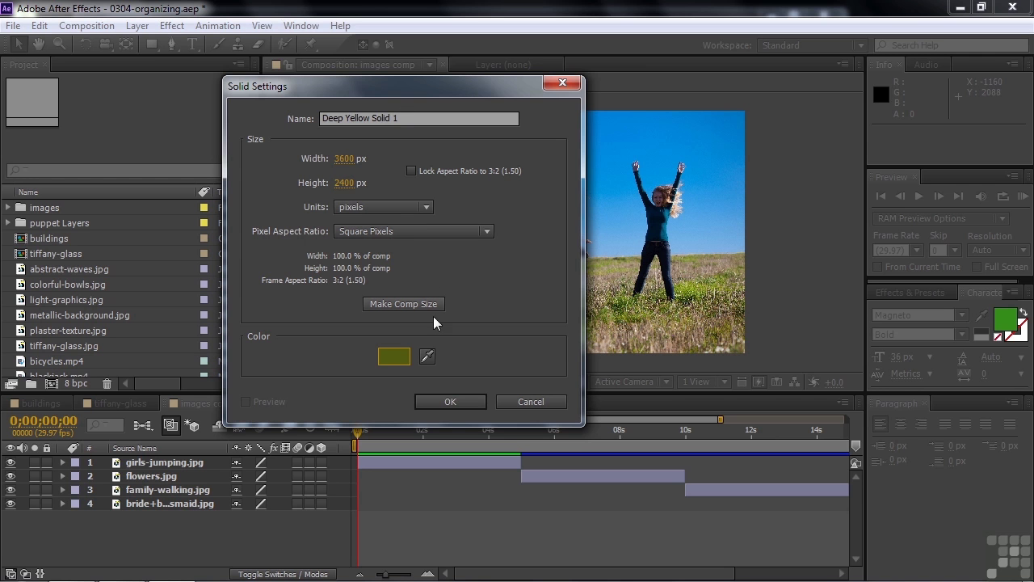
click(449, 402)
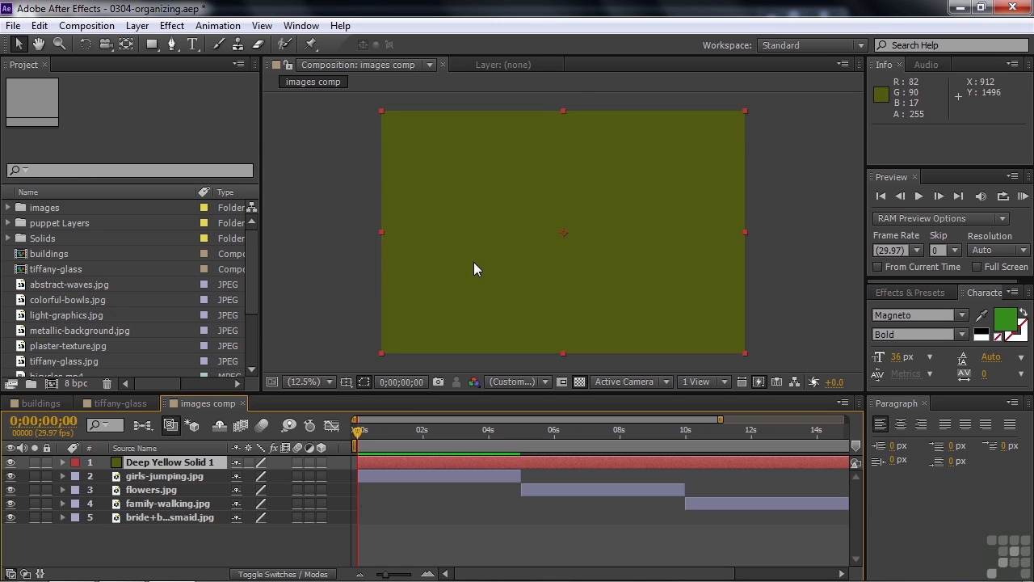
- Create a new full-size solid in images comp coloured deep blue, Deep Blue Solid 1
click(8, 239)
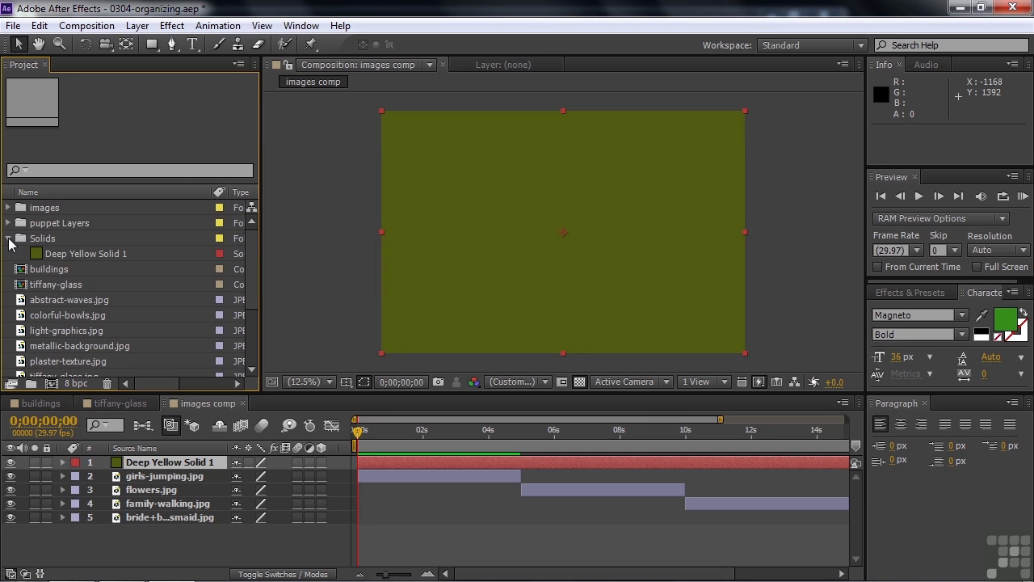
click(9, 238)
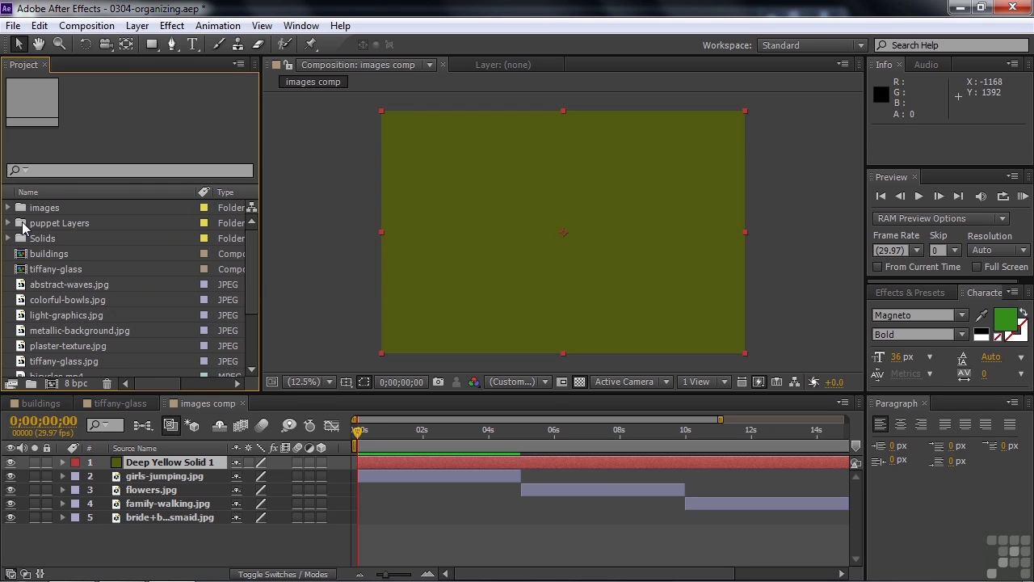
click(24, 227)
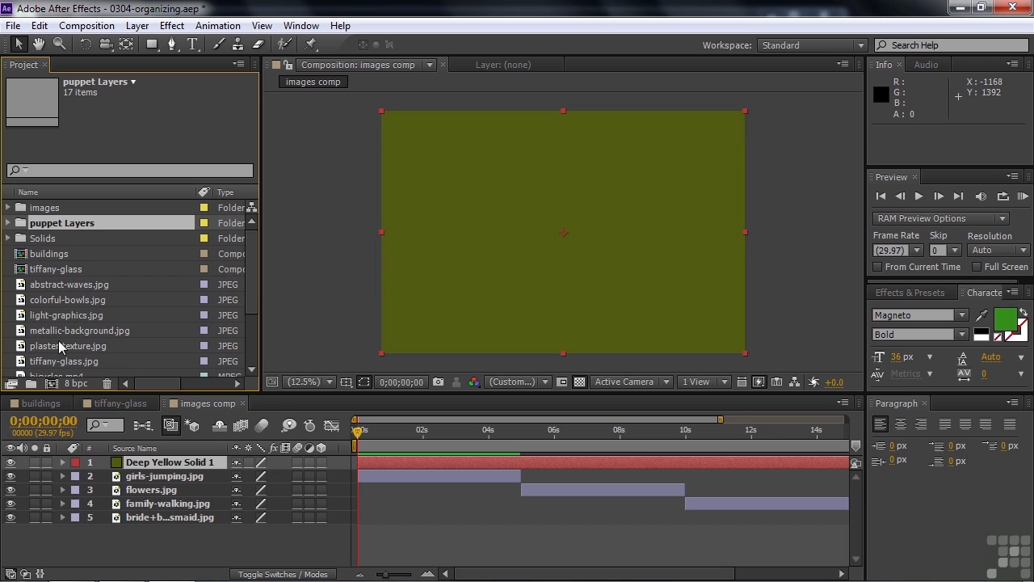
right_click(93, 540)
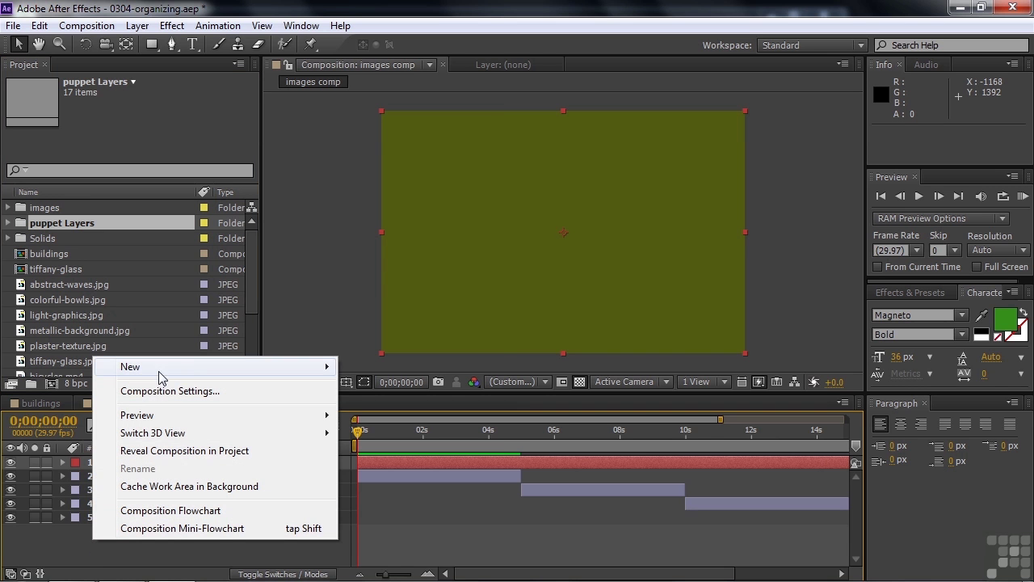
mouse_move(160, 371)
click(408, 409)
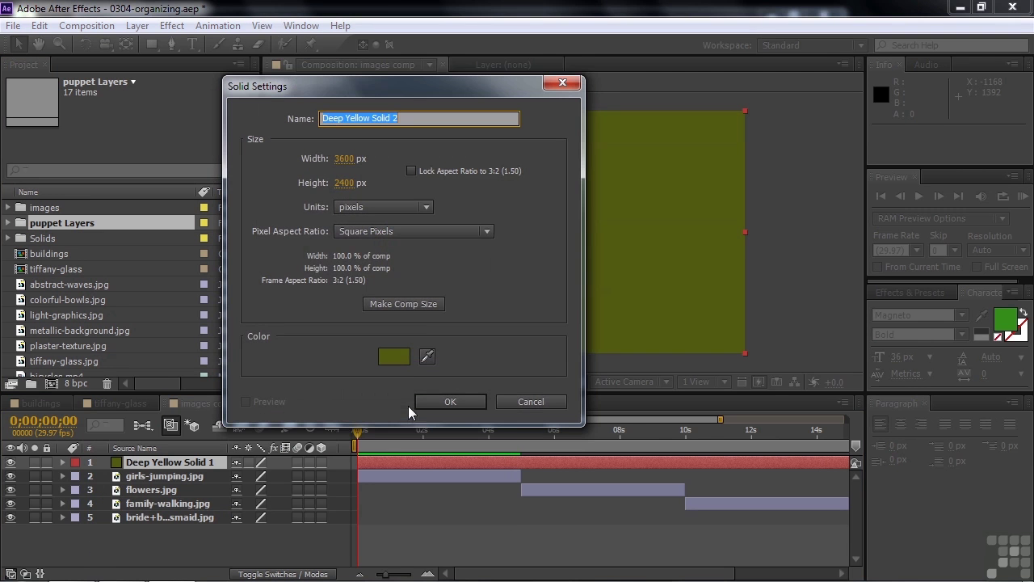
click(402, 358)
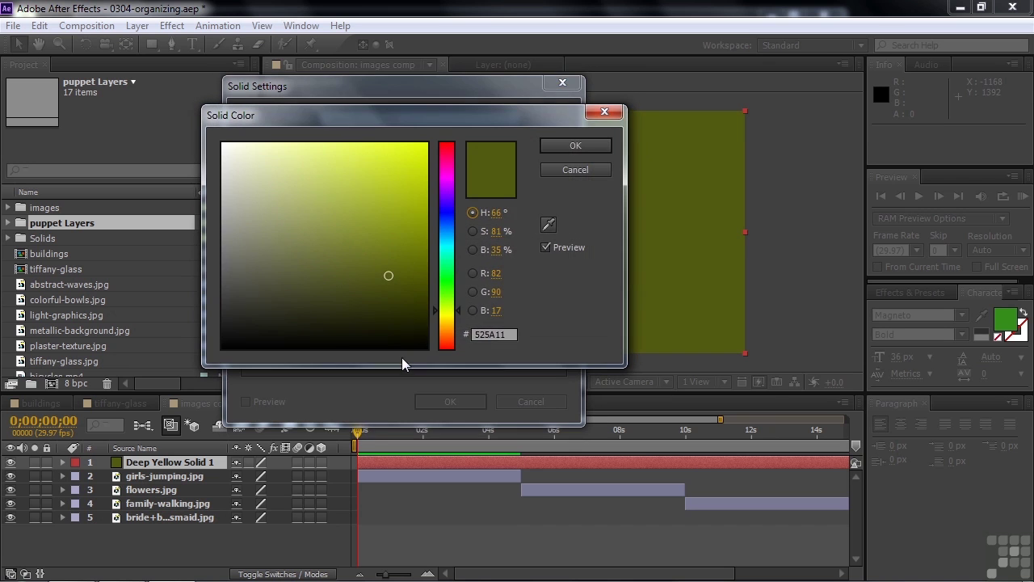
click(446, 219)
click(397, 214)
click(575, 146)
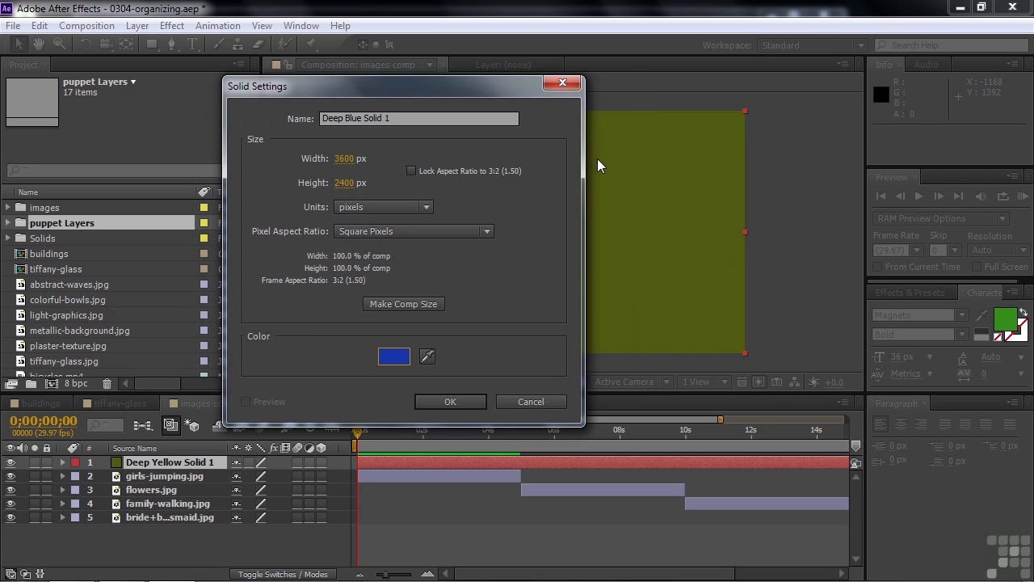
click(460, 398)
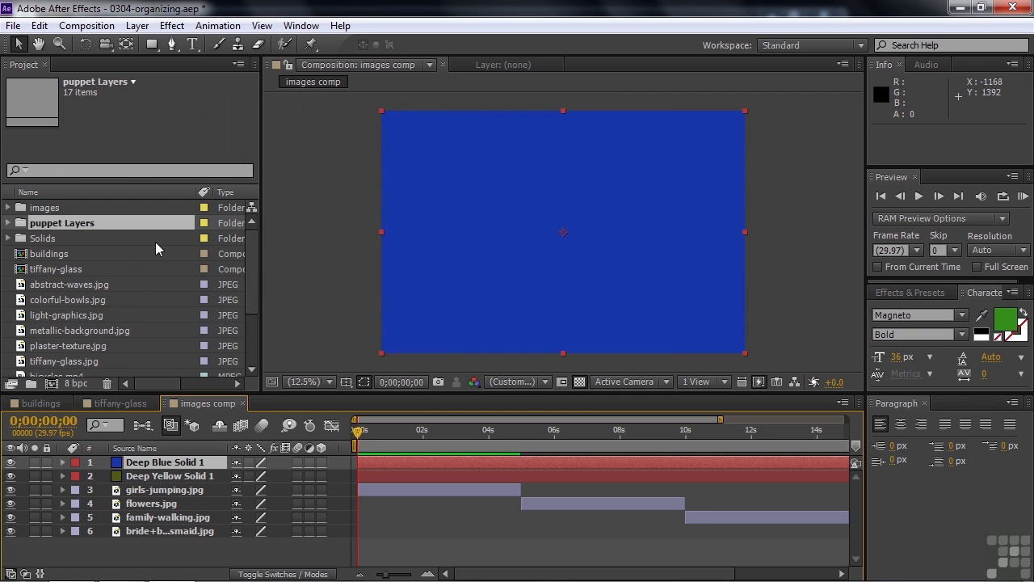
- Check the folders to confirm Deep Blue Solid 1 sits in Solids beside Deep Yellow
click(8, 223)
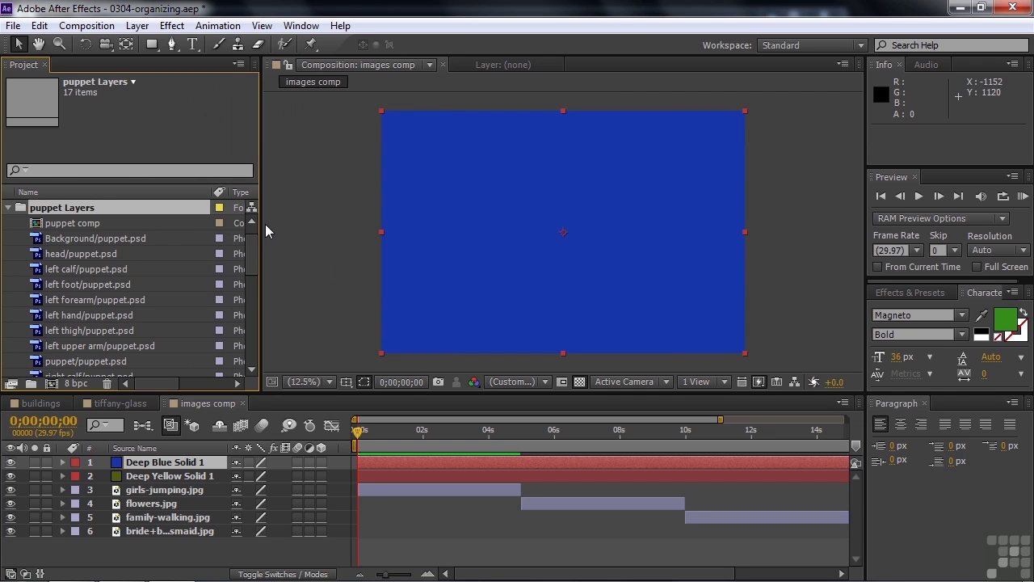
mouse_move(253, 242)
mouse_down()
mouse_move(253, 308)
mouse_move(261, 244)
mouse_up()
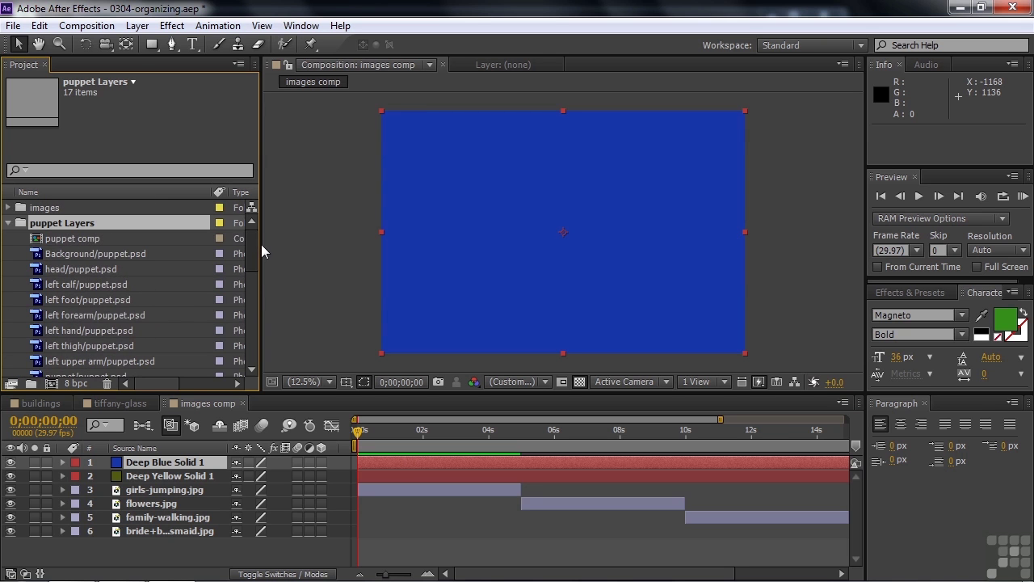
click(9, 225)
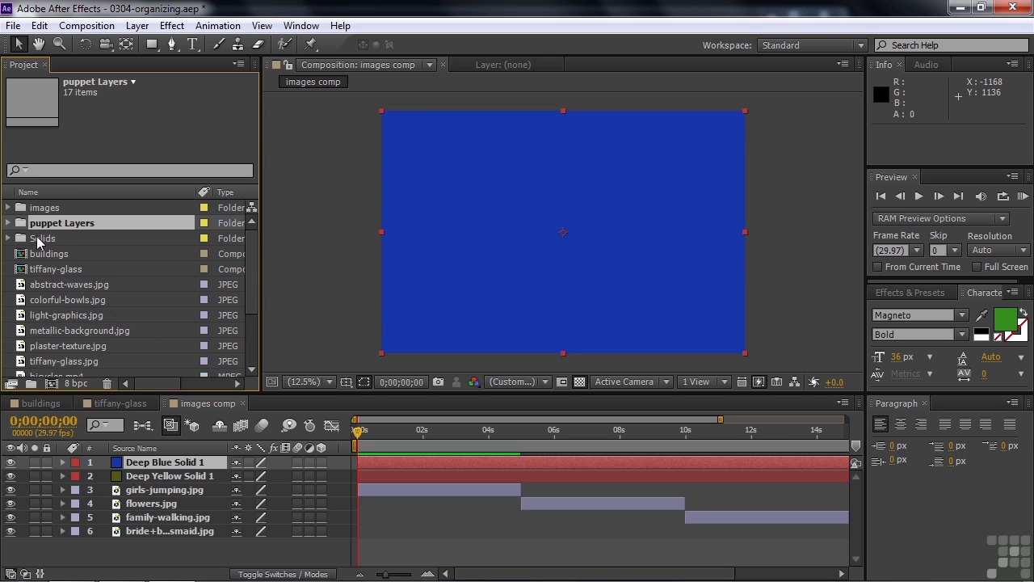
click(8, 238)
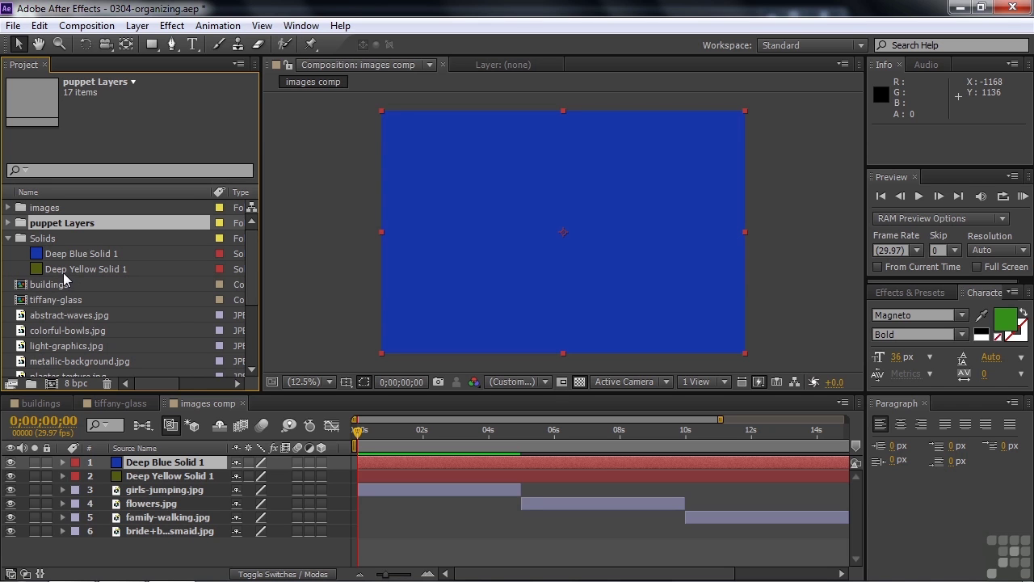
click(8, 238)
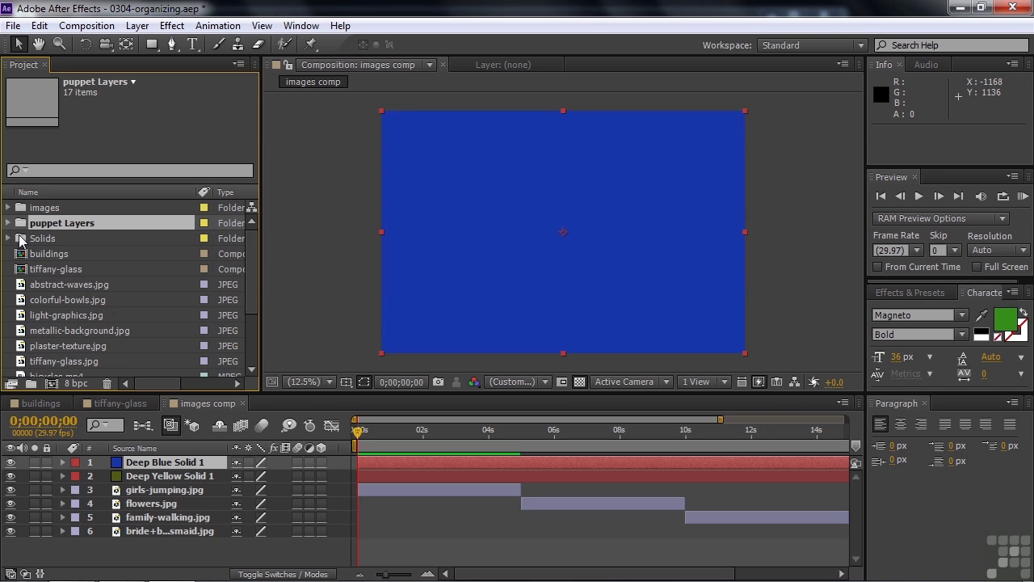
- Add a Null 1 layer to images comp and check it appears inside the Solids folder
right_click(214, 549)
mouse_move(283, 383)
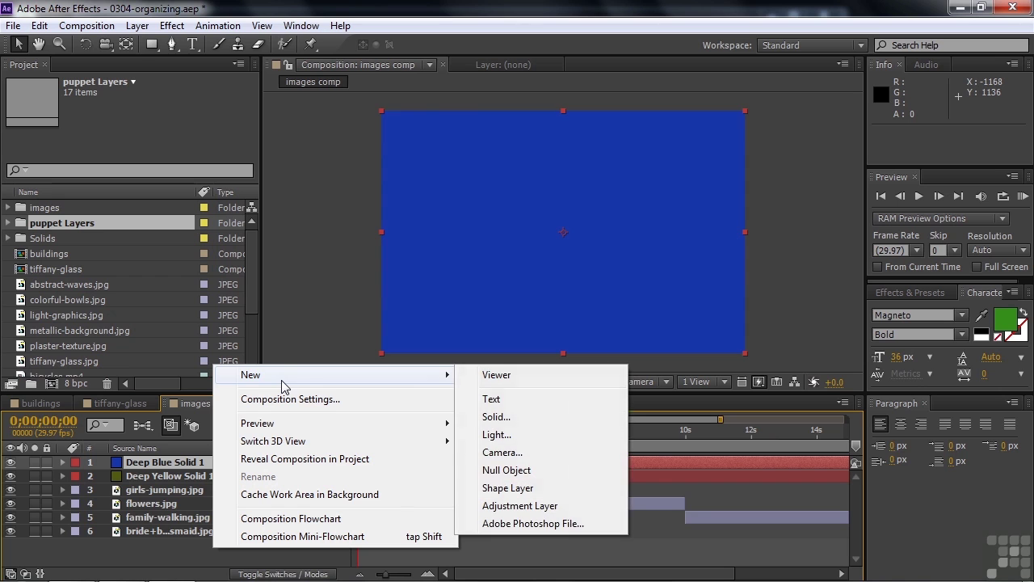
click(488, 467)
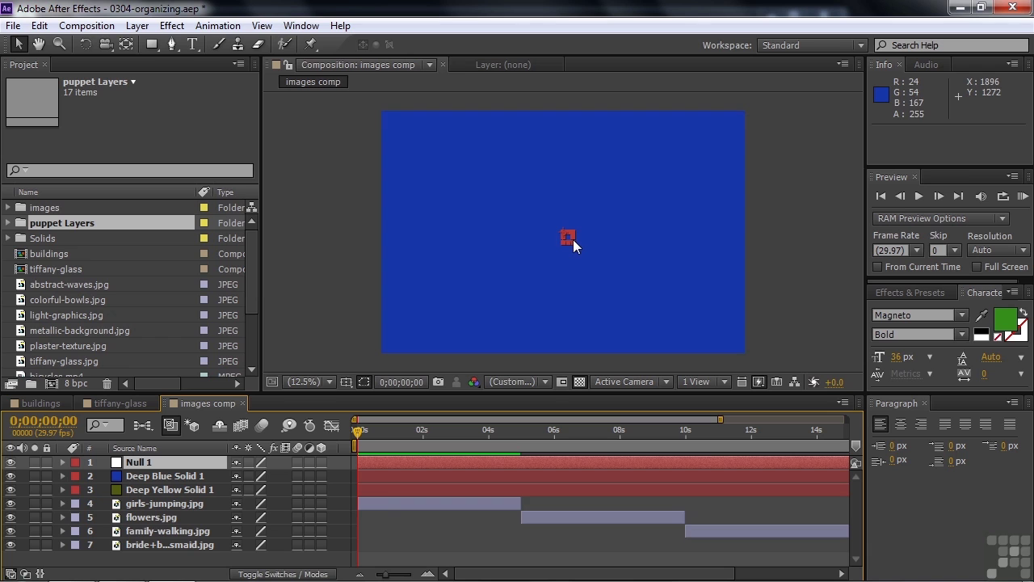
click(9, 239)
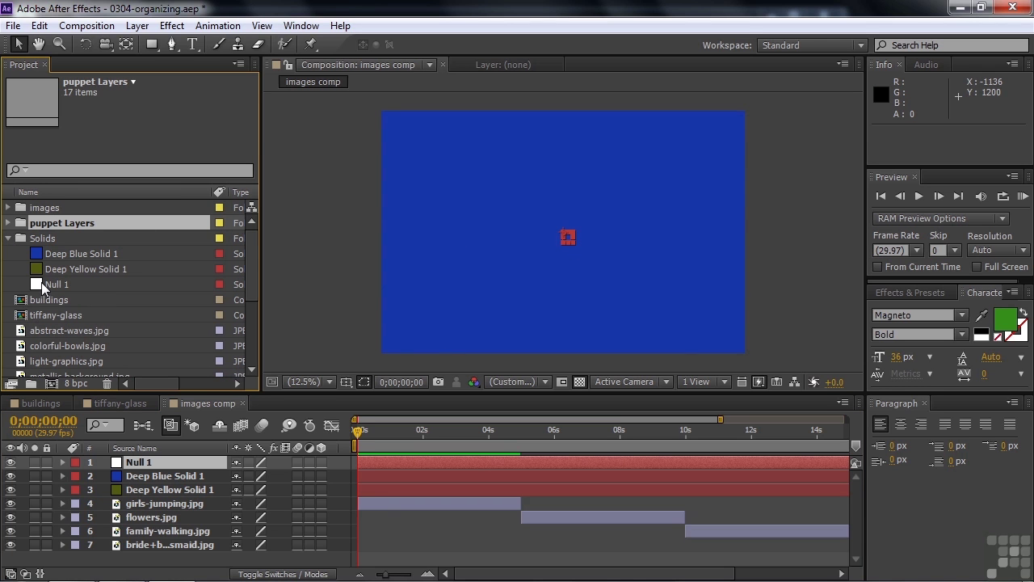
click(8, 238)
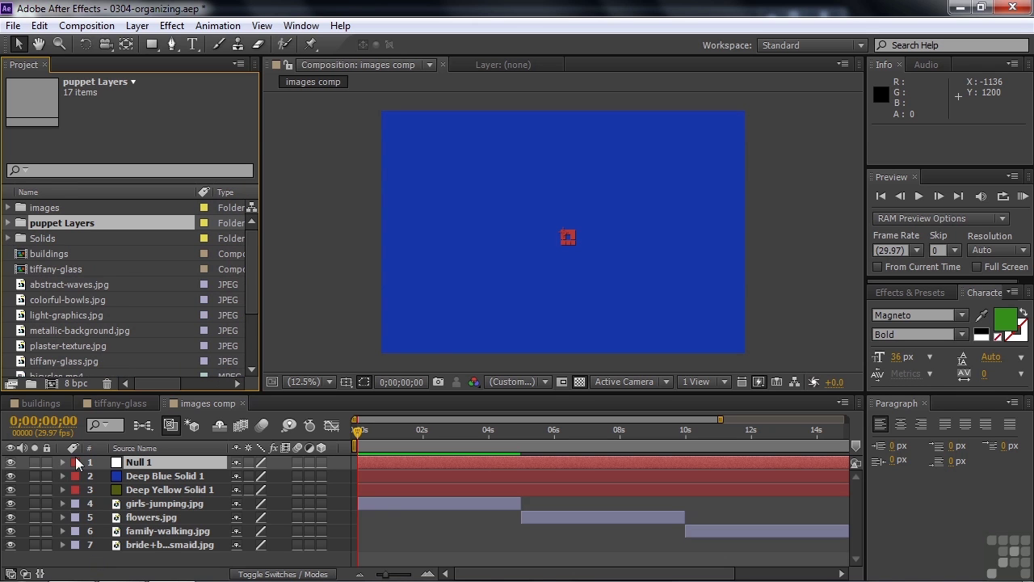
- Add Adjustment Layer 1 to images comp and check it appears inside the Solids folder
right_click(99, 568)
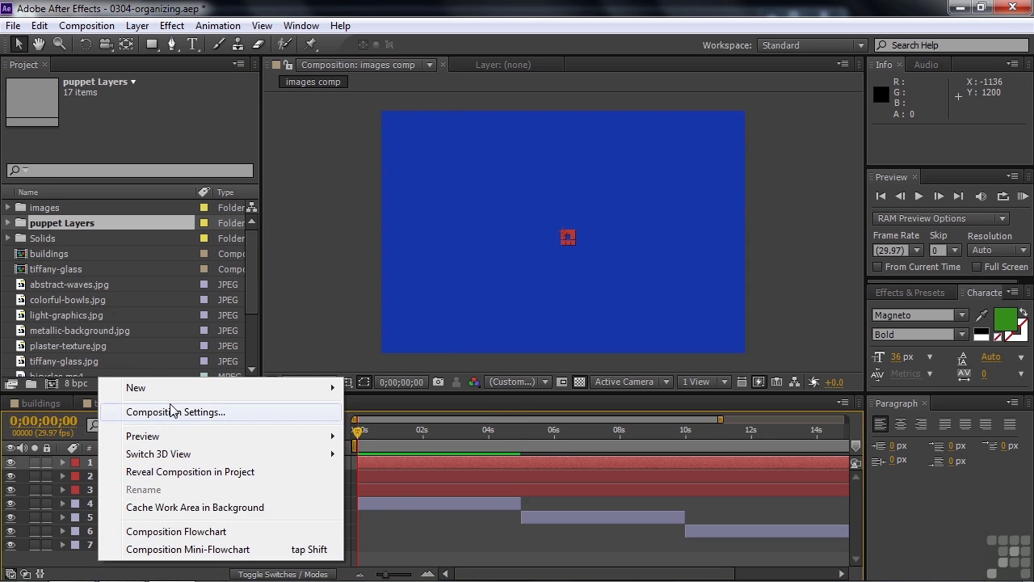
mouse_move(173, 395)
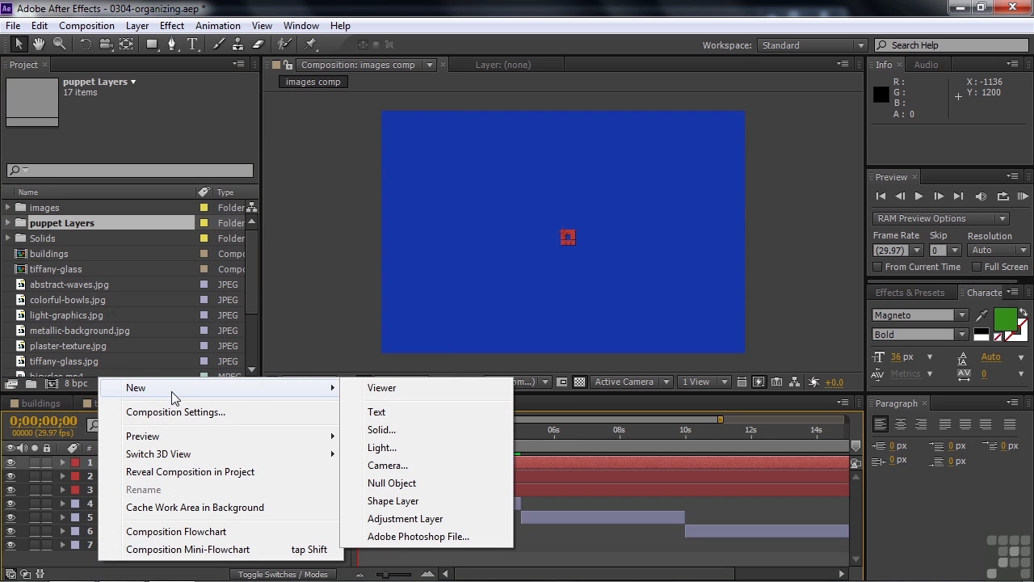
click(399, 527)
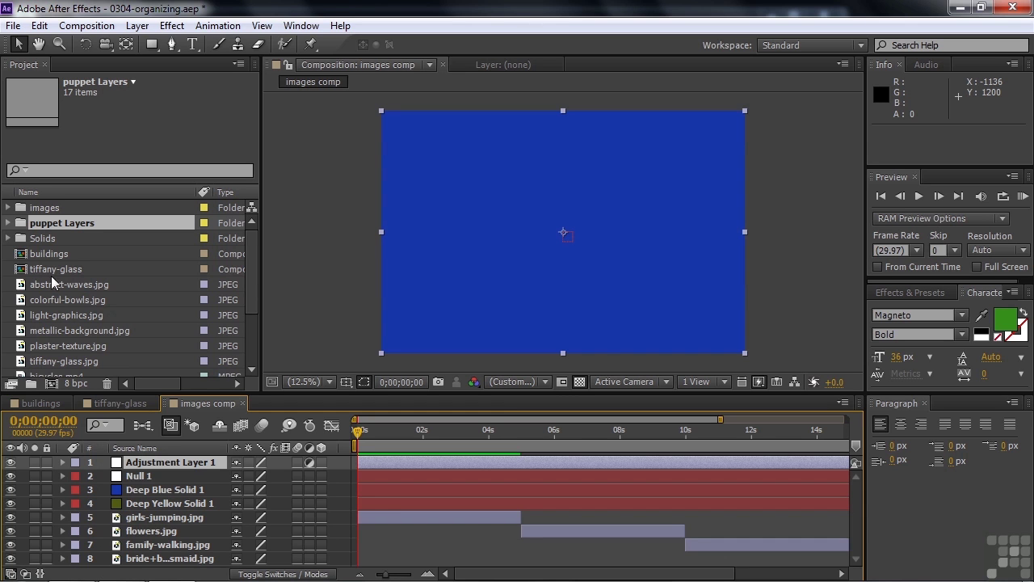
click(9, 238)
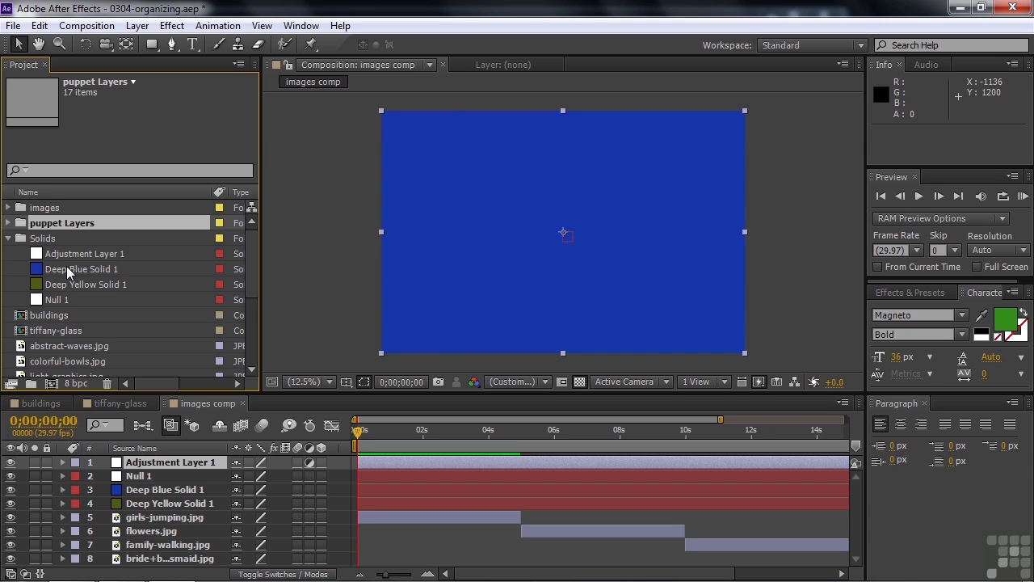
click(9, 238)
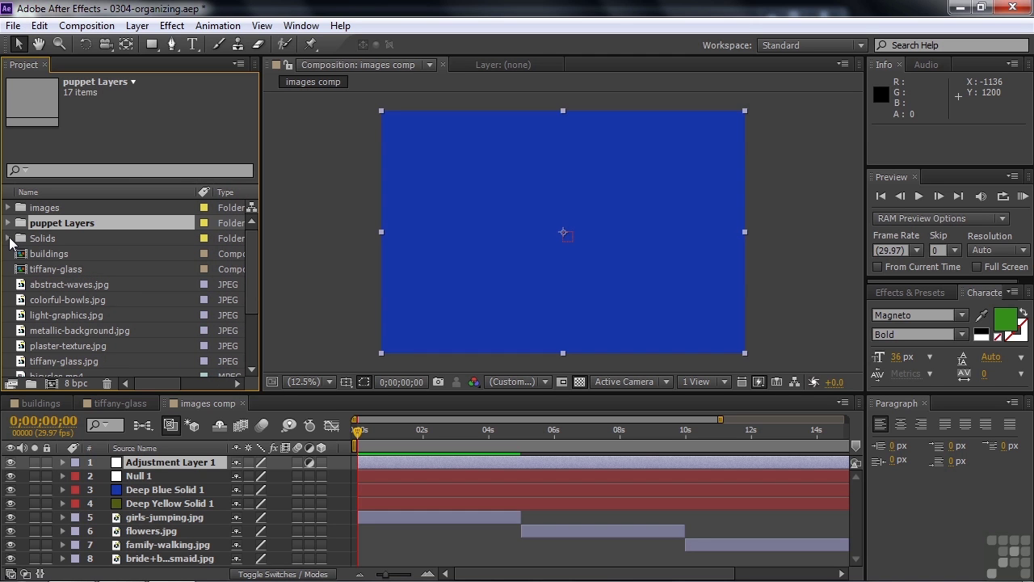